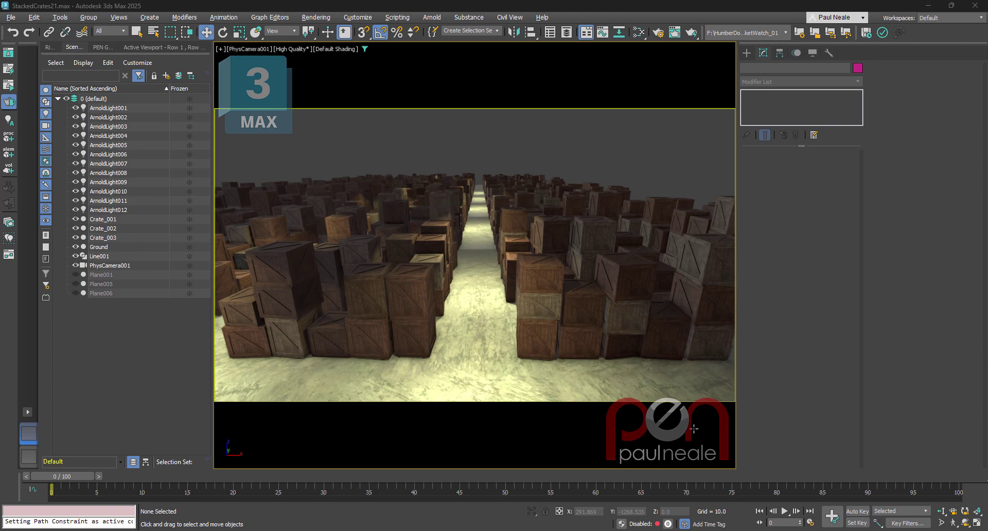
Examine the Array modifier settings of Crate_001 and Crate_003, including Crate_003's removal and Material ID randomization
click(536, 338)
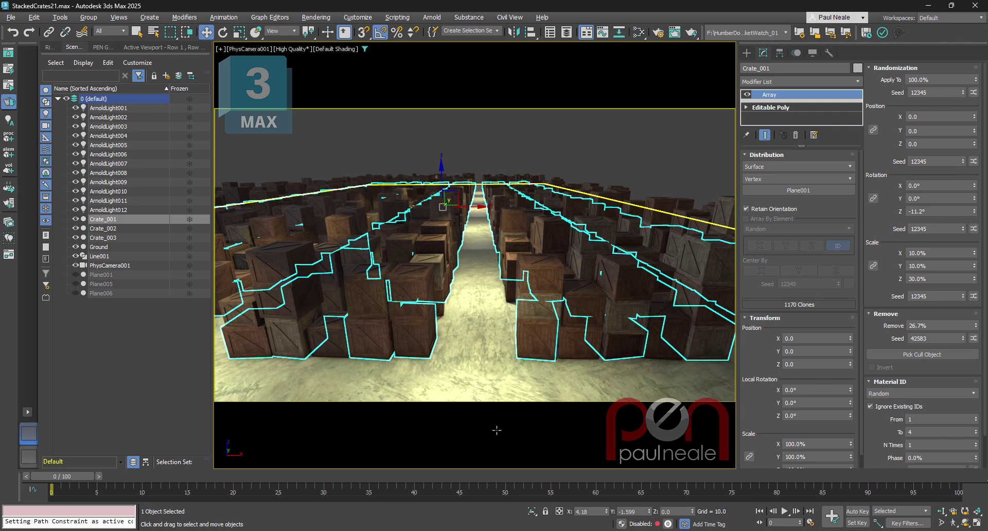
click(619, 144)
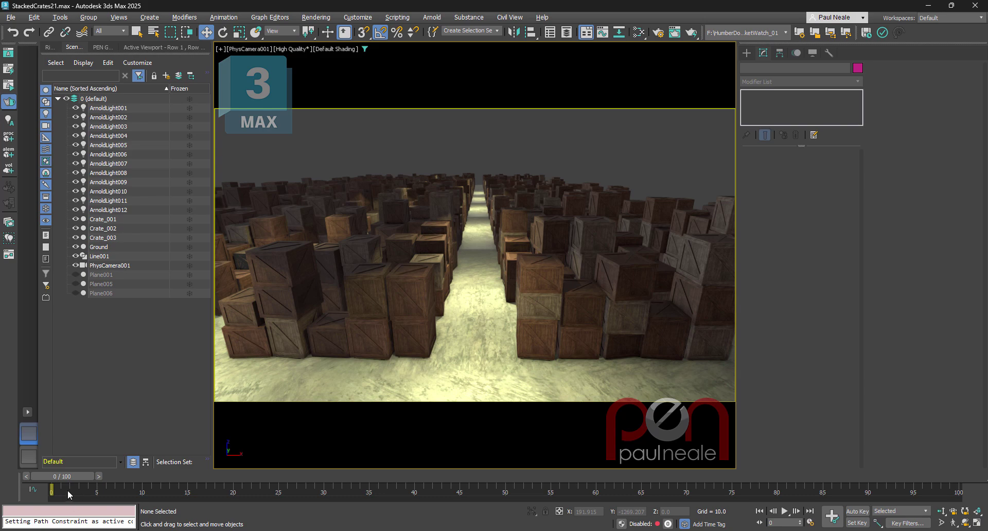
drag(67, 477, 51, 464)
key(w)
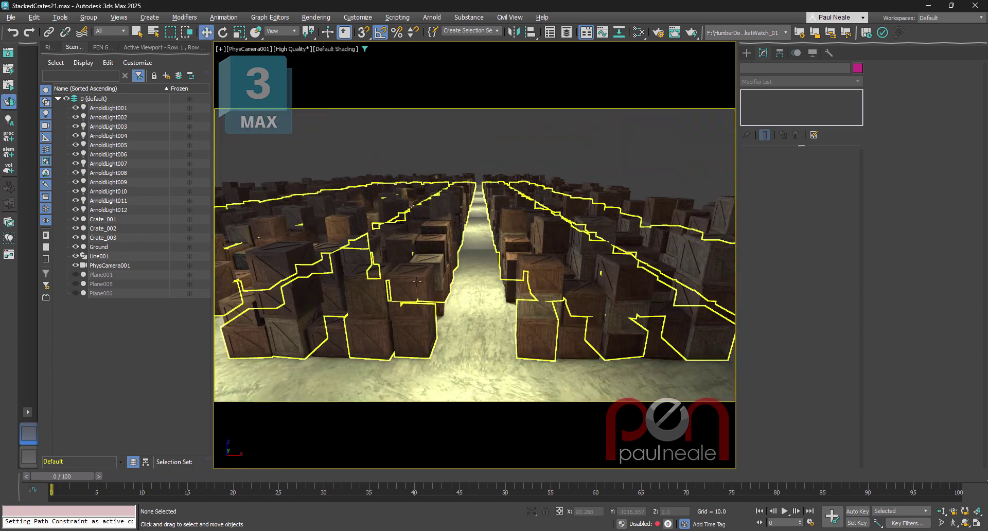
click(417, 281)
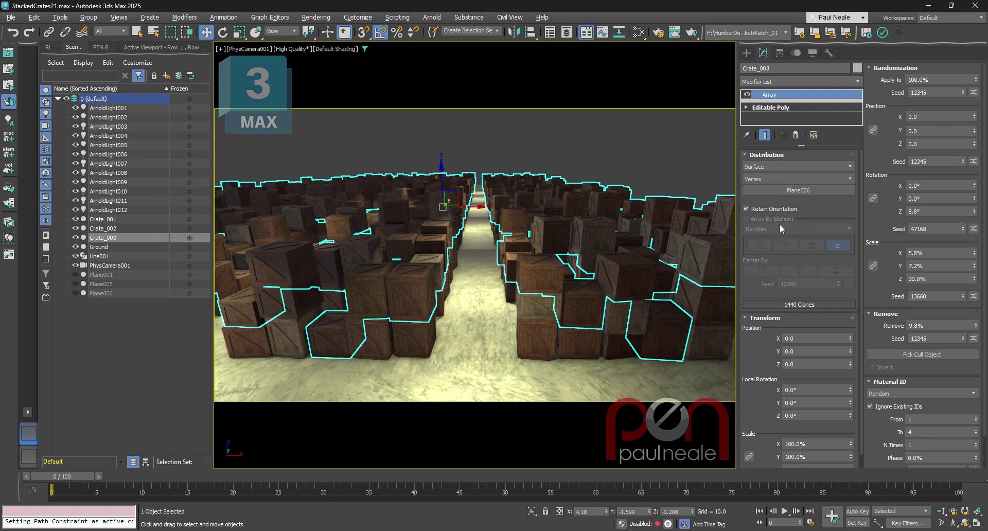
drag(881, 430, 895, 400)
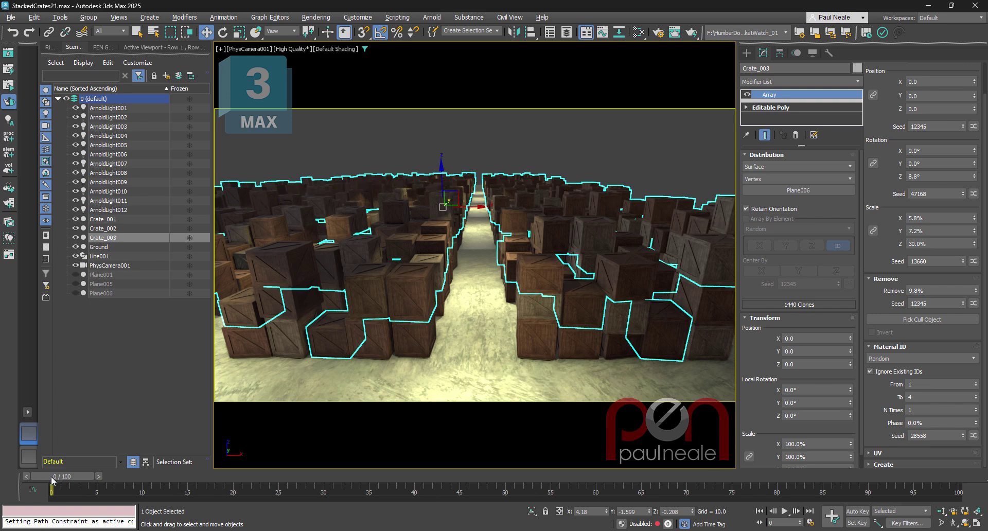
Open the Slate Material Editor and show the parameters of the crates' Multi/Sub-Object material
key(m)
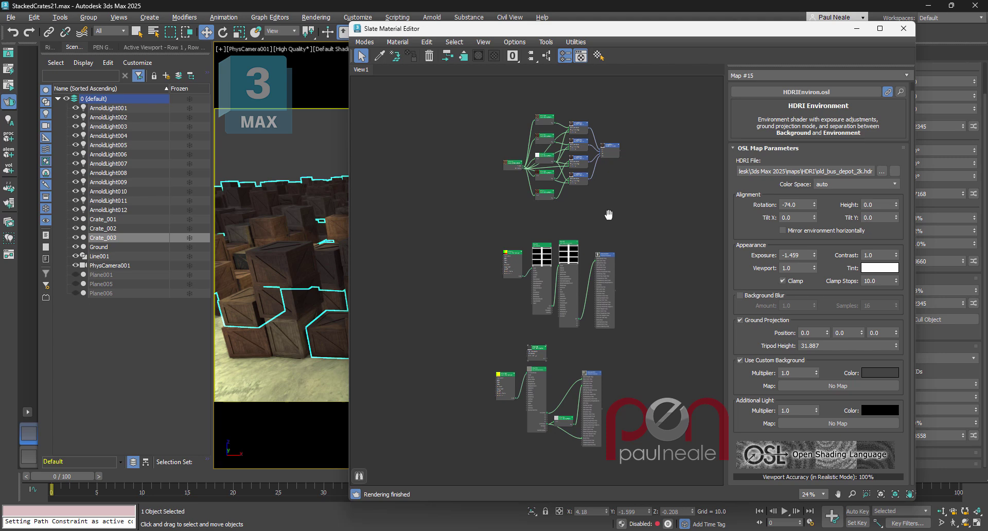
scroll(551, 194, up, 3)
middle_drag(571, 165, 573, 333)
scroll(561, 258, up, 1)
middle_drag(556, 226, 532, 232)
click(685, 269)
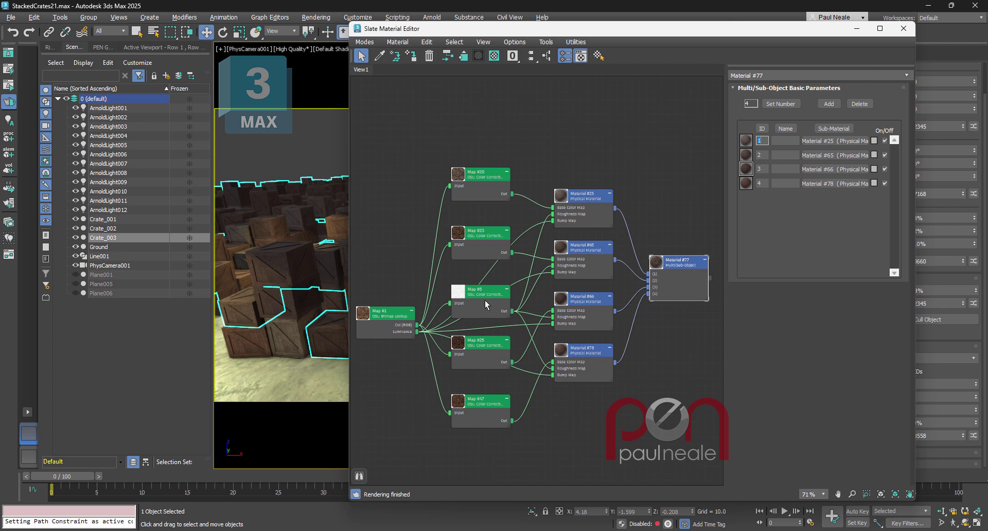
Review the OSL wood bitmap and the Color Correction maps feeding the crate materials, close the editor and deselect everything
double_click(484, 180)
drag(373, 319, 373, 319)
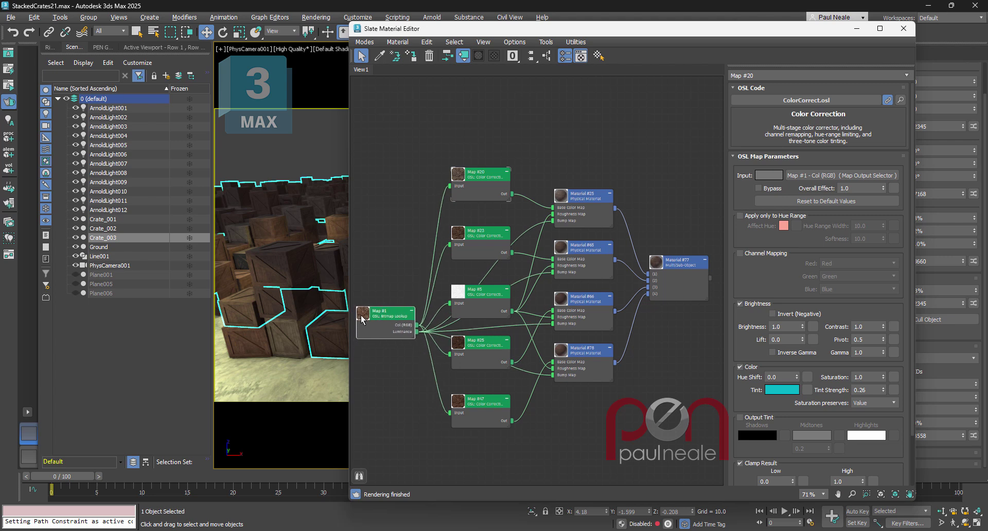
double_click(365, 320)
double_click(393, 353)
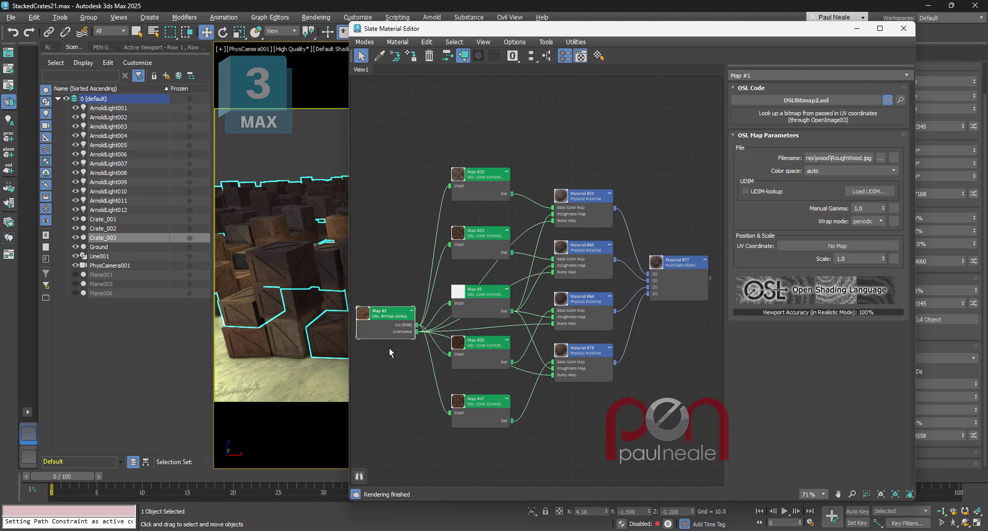
double_click(485, 180)
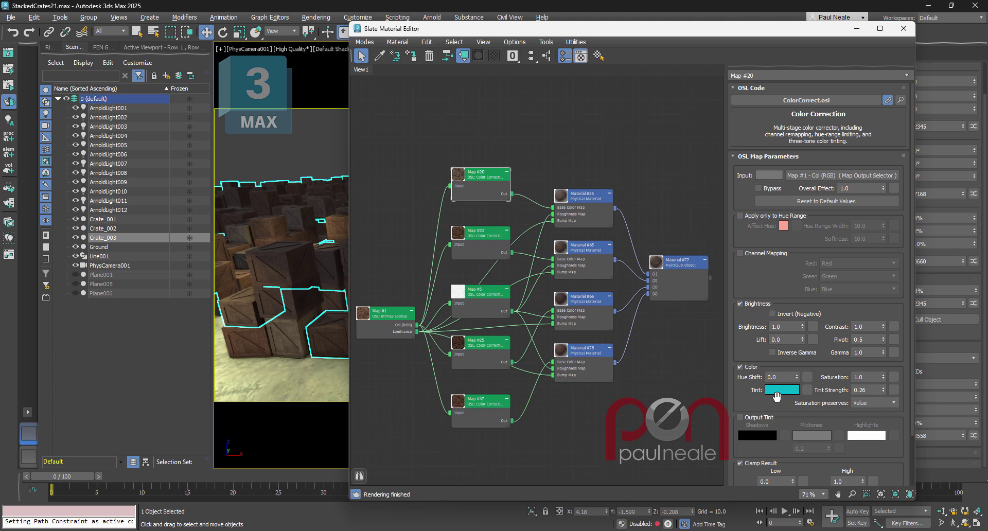
click(484, 242)
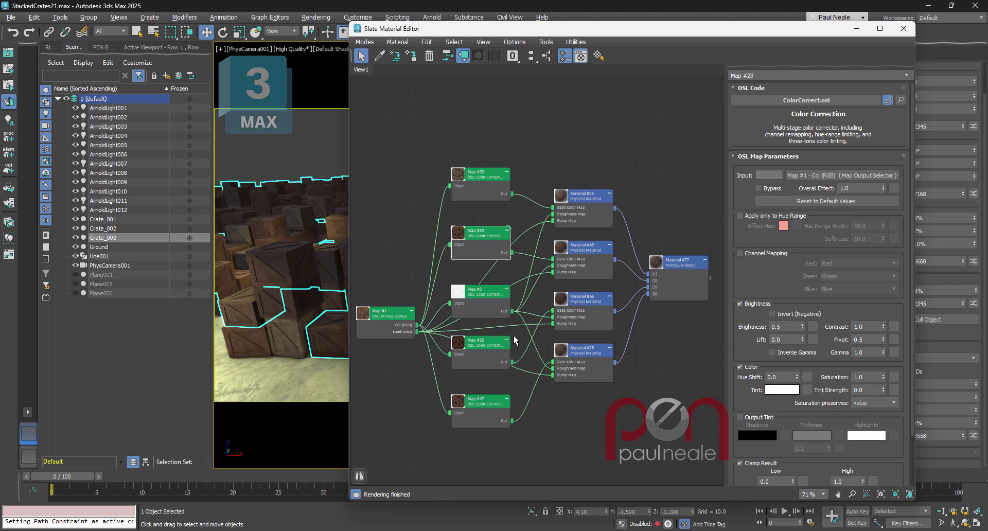
click(479, 349)
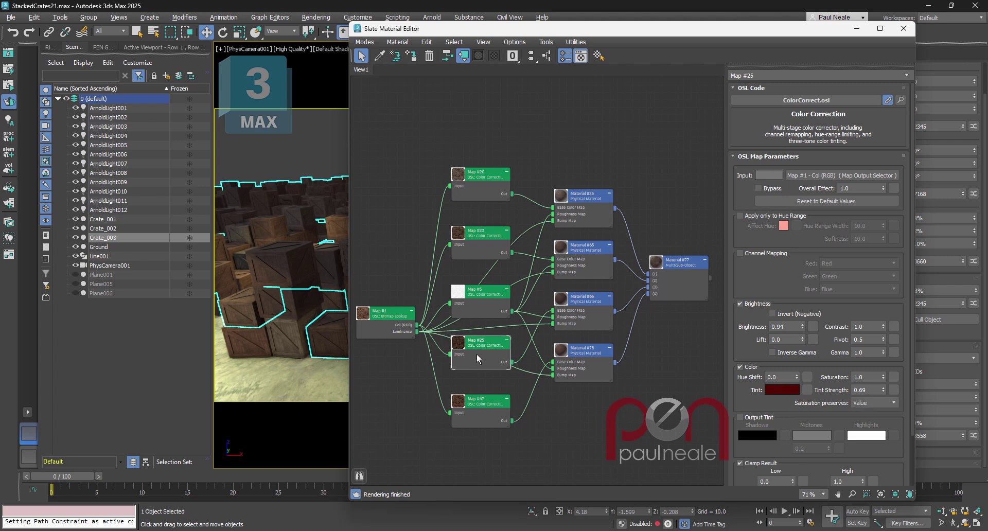
click(476, 409)
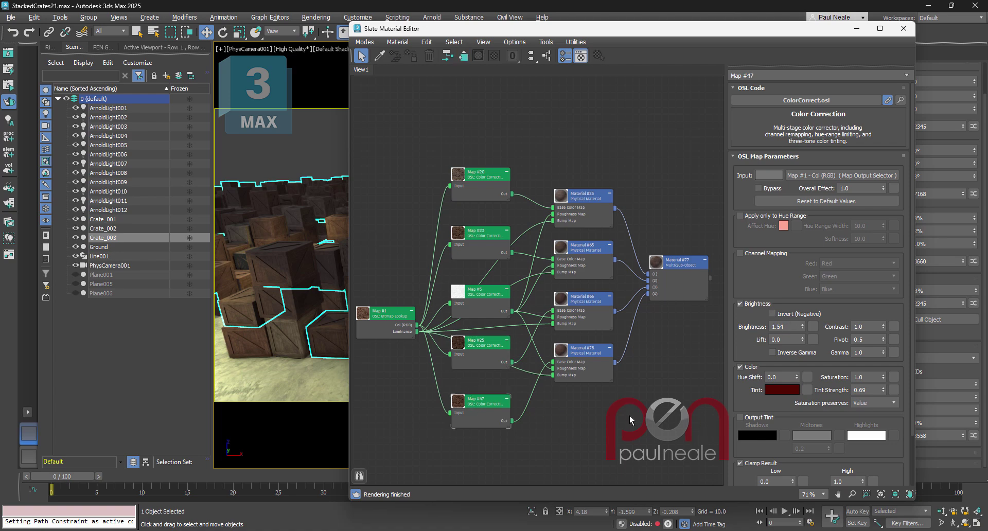
key(m)
click(665, 166)
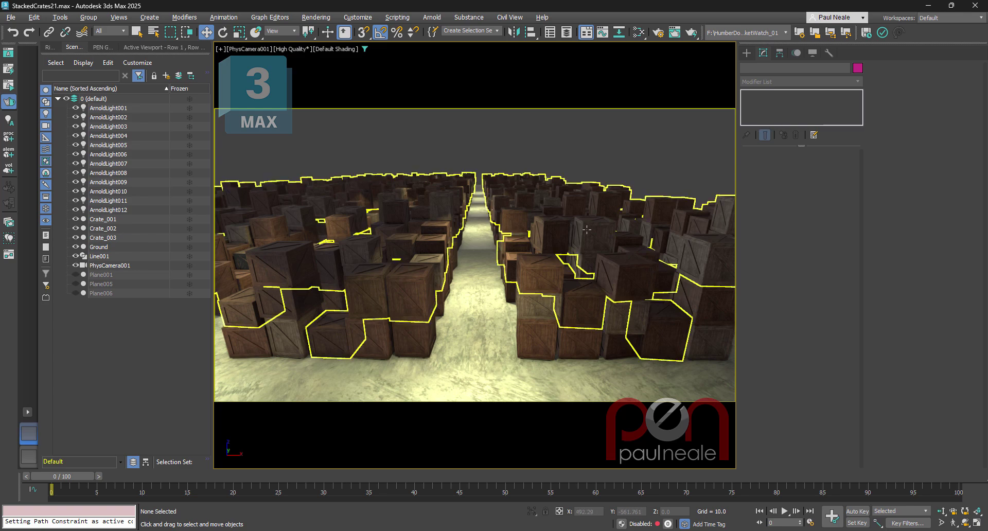
Return to the split viewport layout and examine the stacked crate rows and lights in the perspective view
key(alt+w)
alt+middle_drag(512, 382, 620, 401)
scroll(538, 380, up, 4)
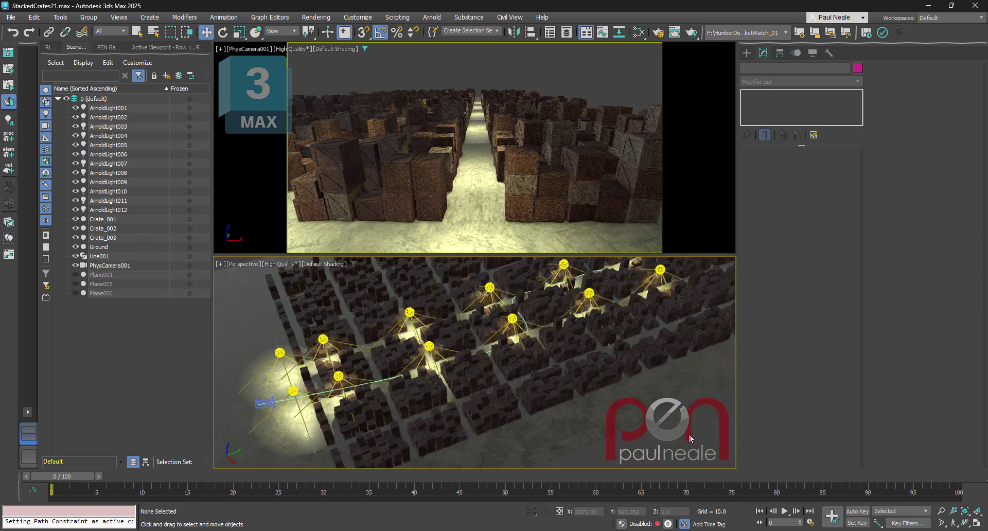
scroll(618, 415, down, 5)
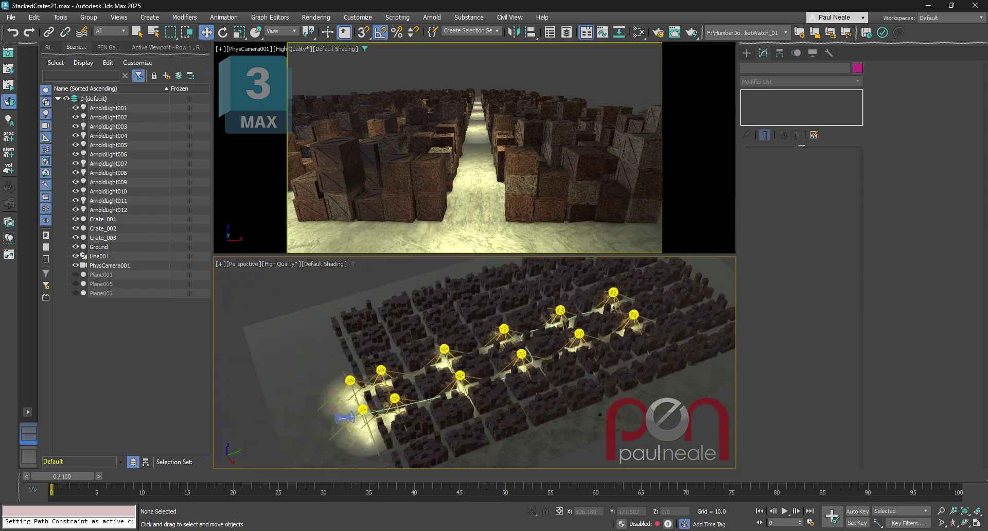
scroll(662, 419, up, 1)
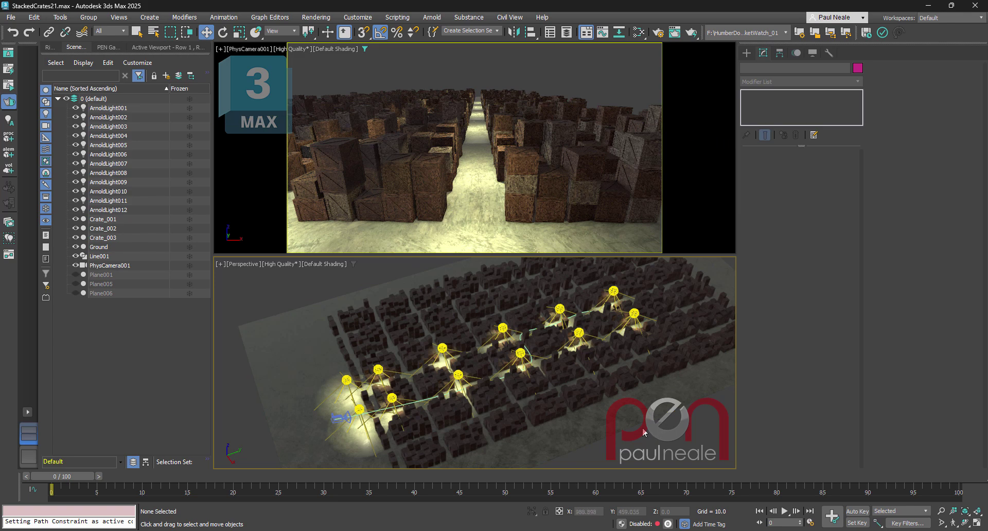
alt+middle_drag(533, 433, 542, 409)
scroll(542, 320, up, 5)
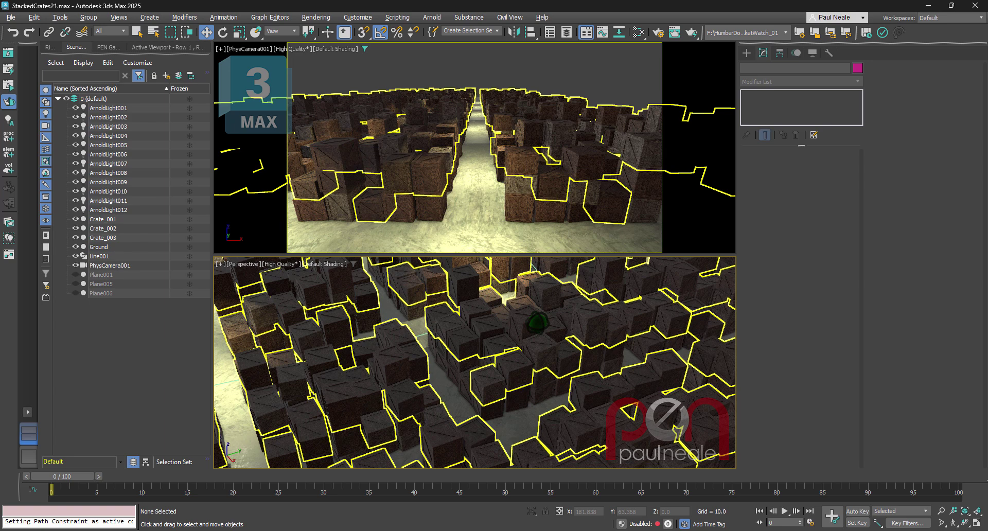
alt+middle_drag(537, 326, 477, 418)
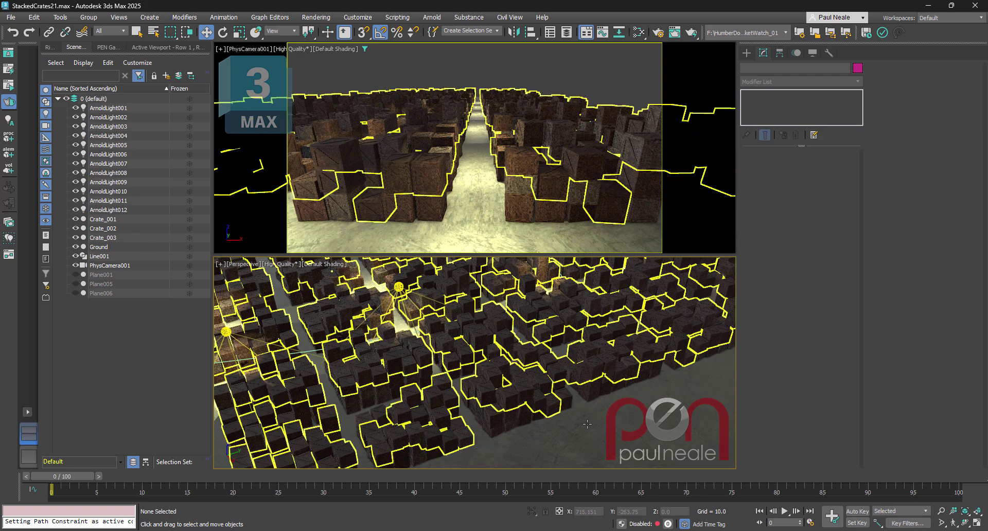
scroll(546, 386, down, 5)
middle_drag(569, 401, 483, 454)
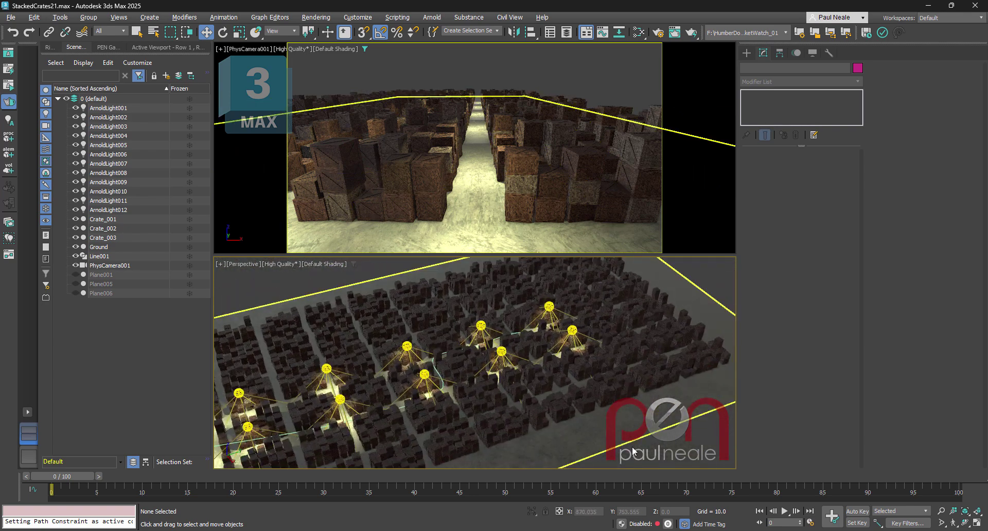
middle_drag(642, 406, 659, 382)
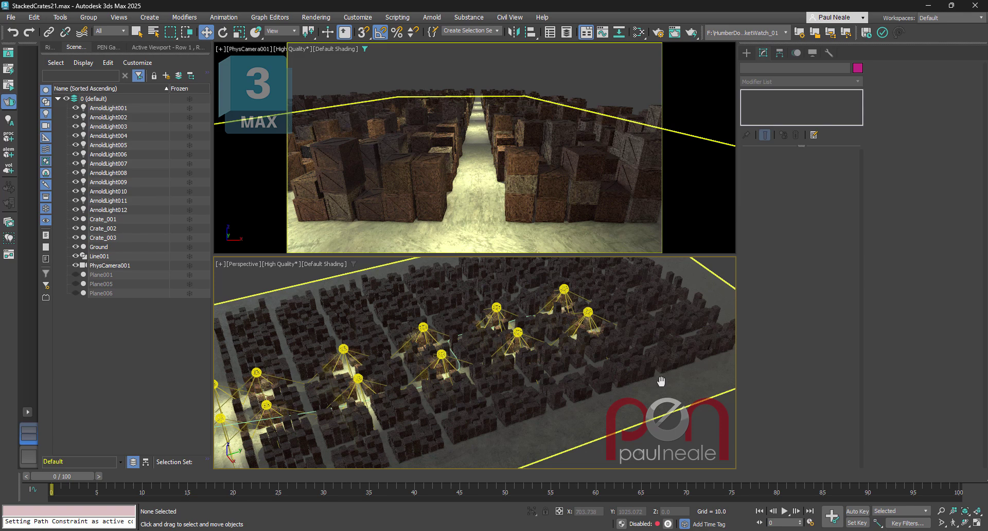
Maximize the perspective view and hide ArnoldLight001 through ArnoldLight012, PhysCamera001 and Line001
key(alt+w)
alt+middle_drag(510, 267, 581, 261)
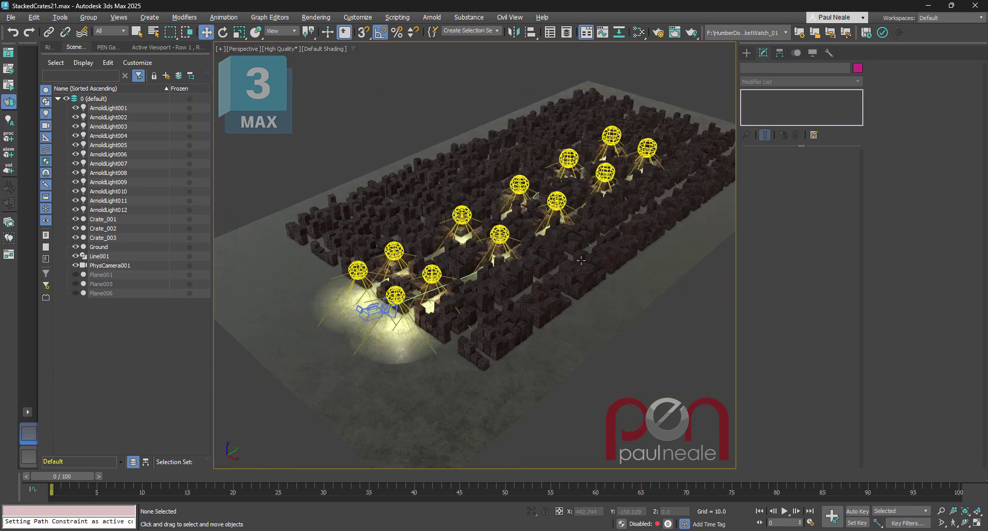
scroll(554, 216, up, 3)
click(118, 108)
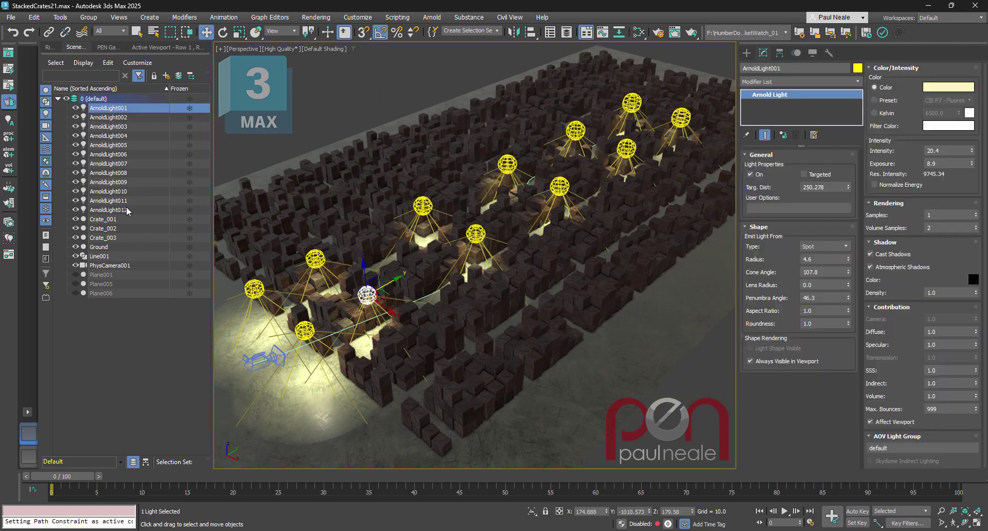
shift+click(119, 210)
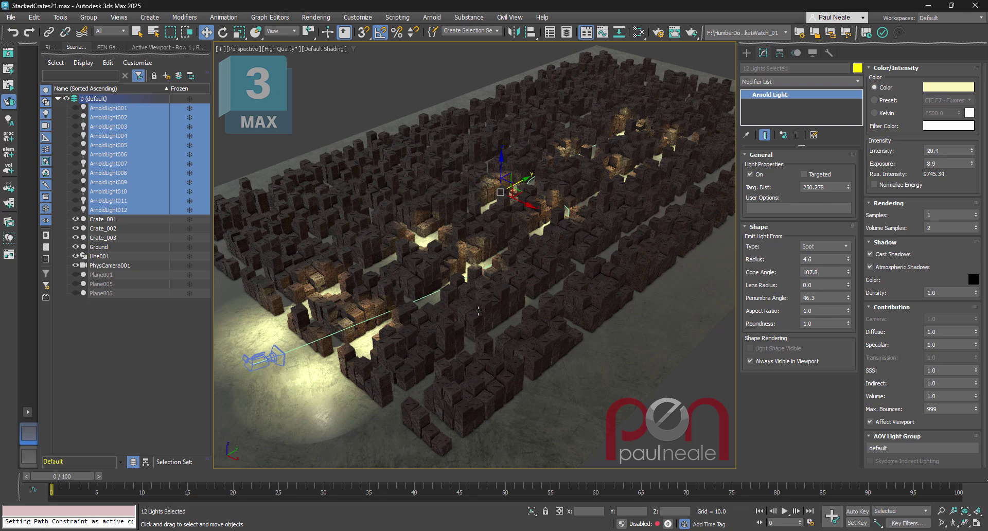
scroll(478, 311, up, 2)
click(76, 265)
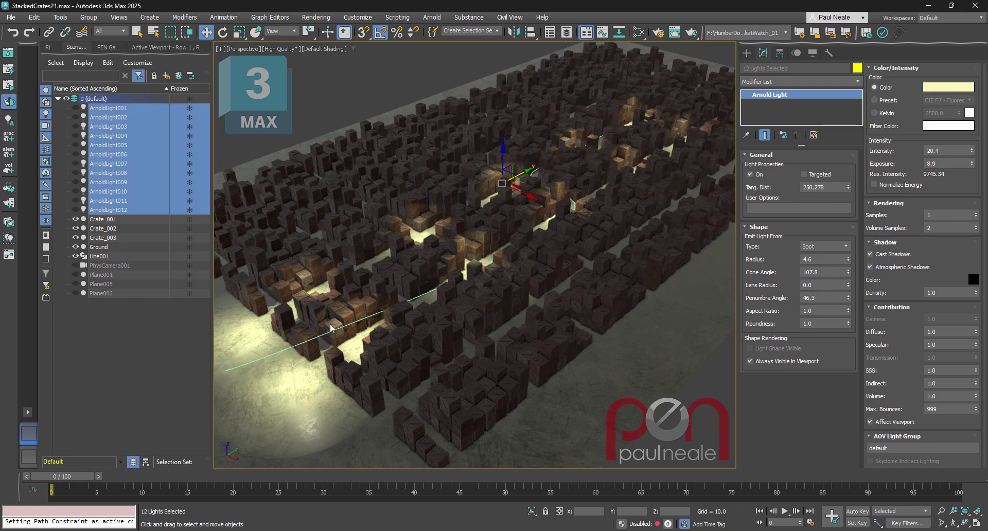
click(76, 257)
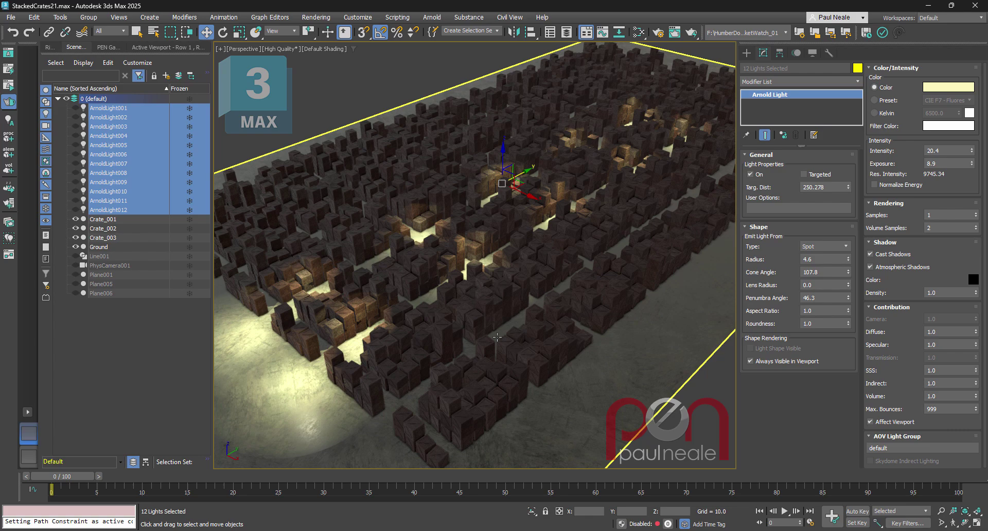
Select the Ground plane and examine how the crate blocks and aisles are laid out on it
alt+middle_drag(519, 329, 620, 332)
middle_drag(620, 332, 419, 445)
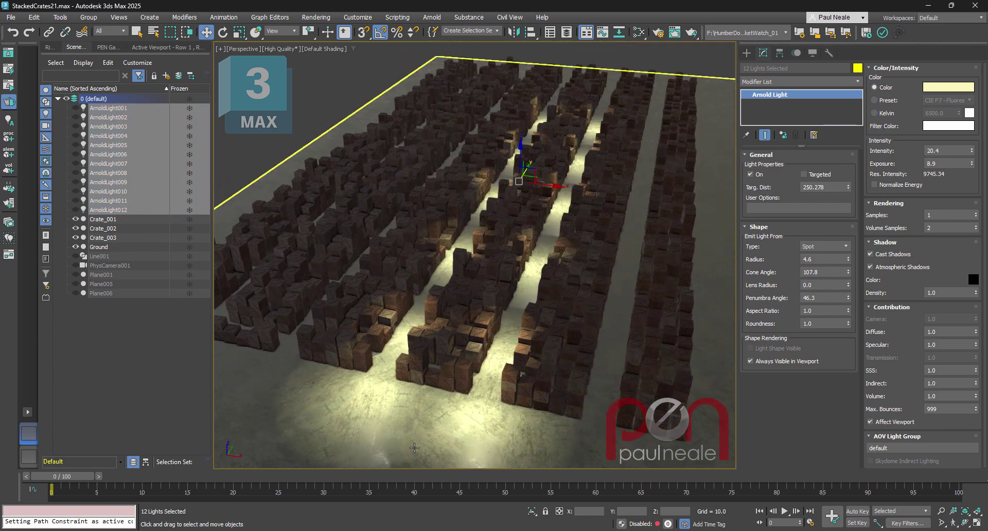
click(420, 445)
alt+middle_drag(494, 380, 634, 363)
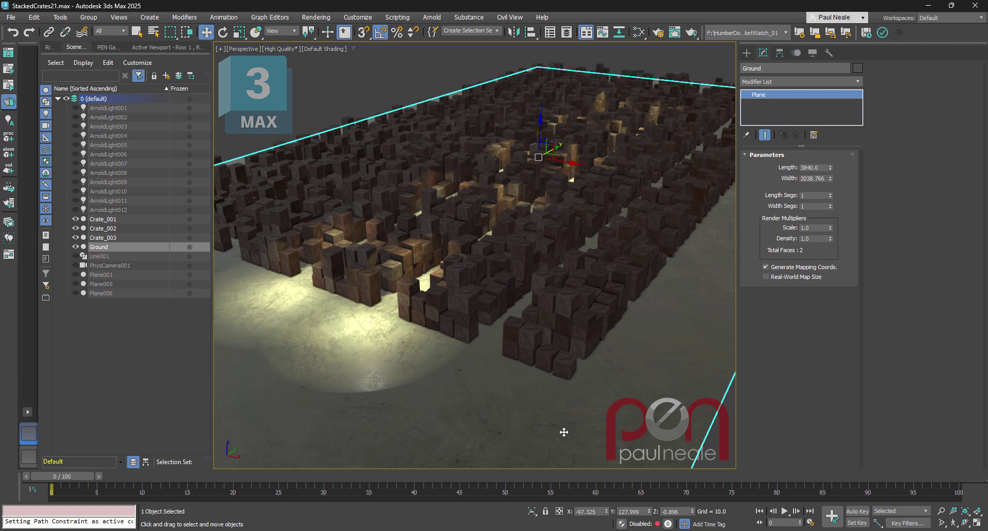
mouse_move(502, 293)
alt+middle_down()
mouse_move(513, 295)
mouse_move(507, 303)
alt+middle_up()
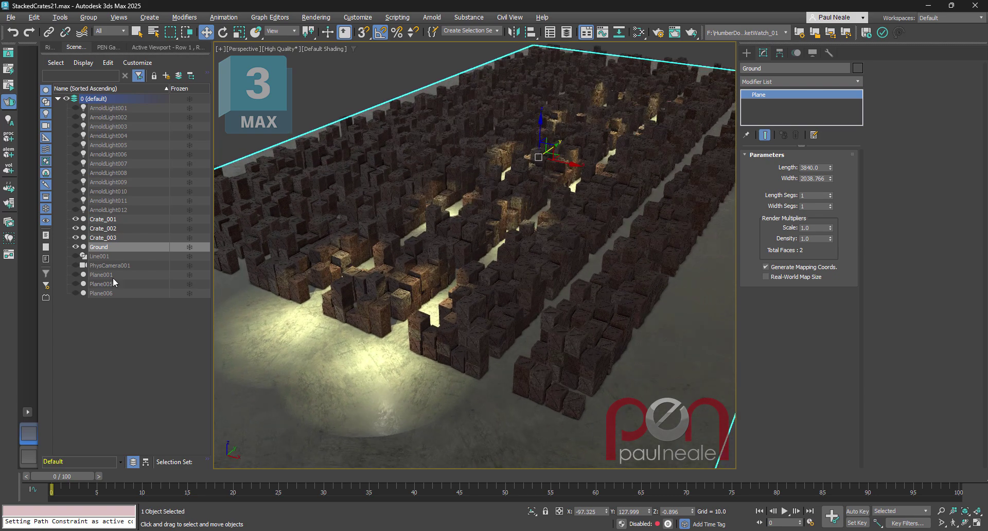
Unhide Plane001, Plane005 and Plane006, and show Plane006's full modifier stack with its Conform settings
drag(76, 275, 76, 293)
scroll(542, 294, up, 3)
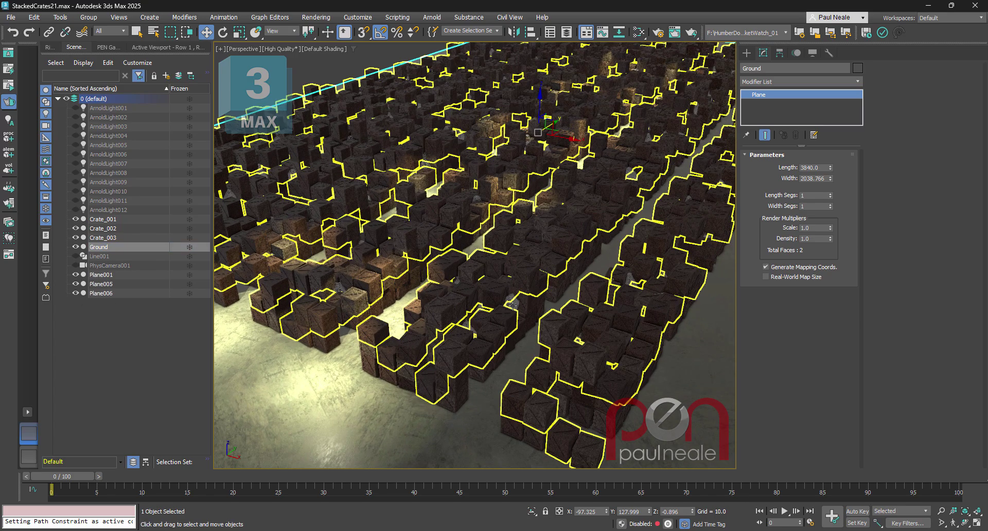
click(524, 306)
alt+middle_drag(524, 306, 497, 380)
scroll(497, 380, down, 5)
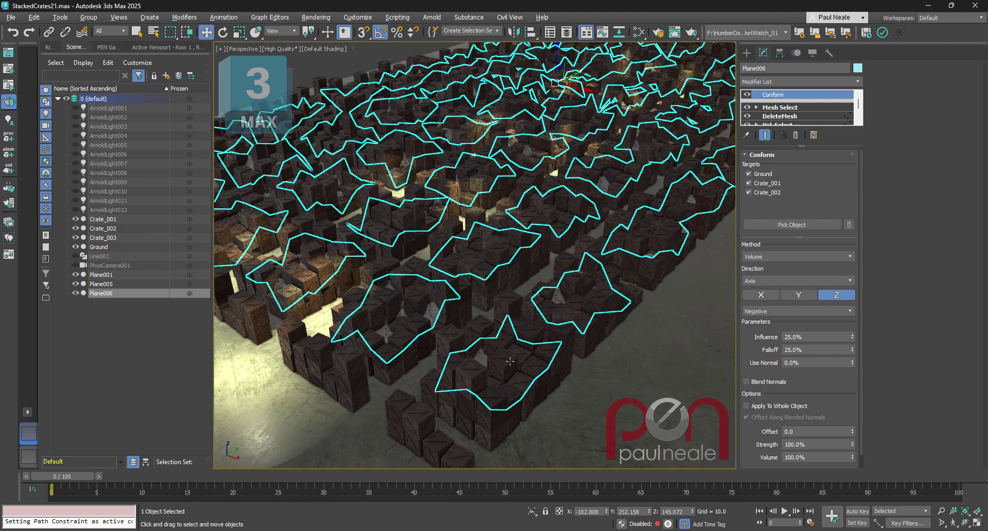
mouse_move(482, 342)
alt+middle_down()
mouse_move(443, 401)
mouse_move(547, 326)
mouse_move(457, 345)
mouse_move(471, 330)
mouse_move(483, 349)
alt+middle_up()
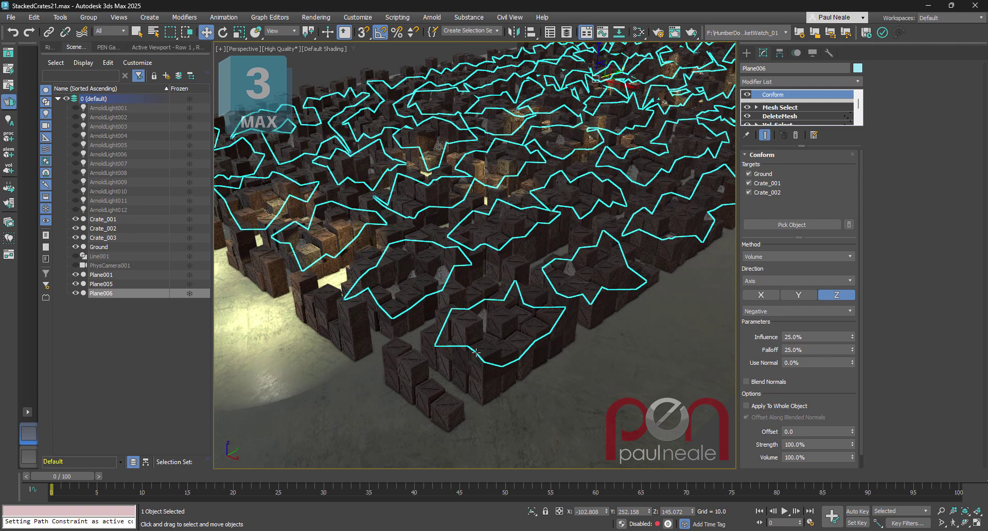
drag(801, 146, 801, 175)
alt+middle_drag(476, 309, 476, 307)
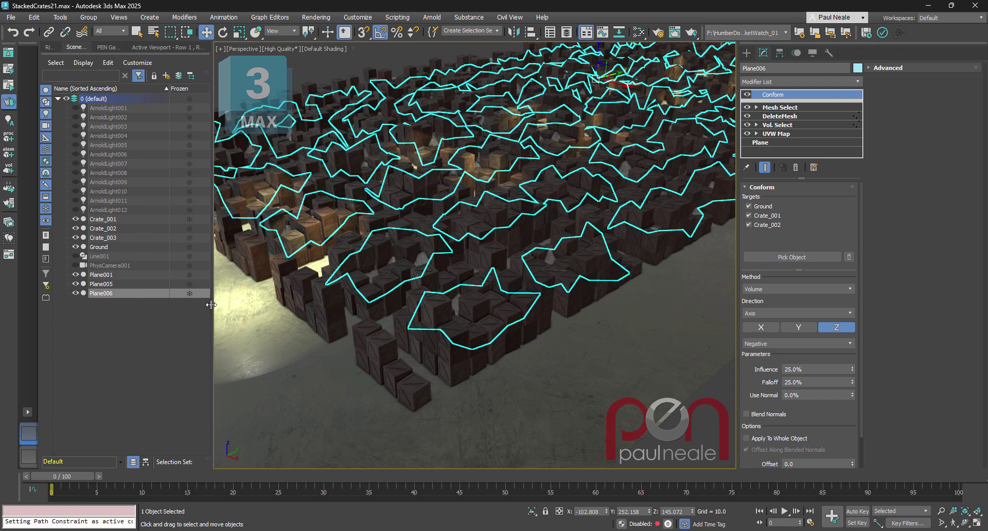
Isolate Plane001 so that only its grid of rectangular patches is displayed
click(103, 275)
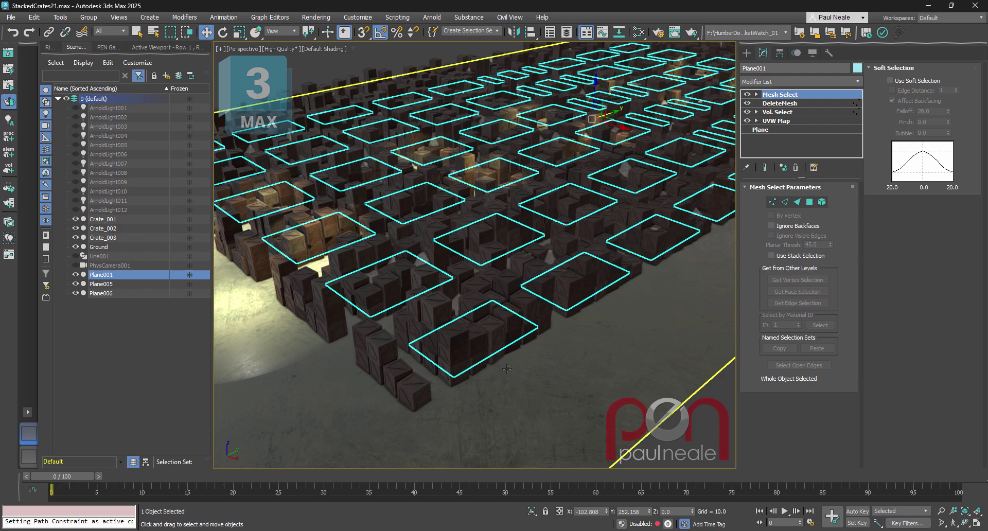
key(alt+q)
alt+middle_drag(524, 323, 563, 328)
scroll(521, 332, down, 4)
scroll(444, 333, up, 3)
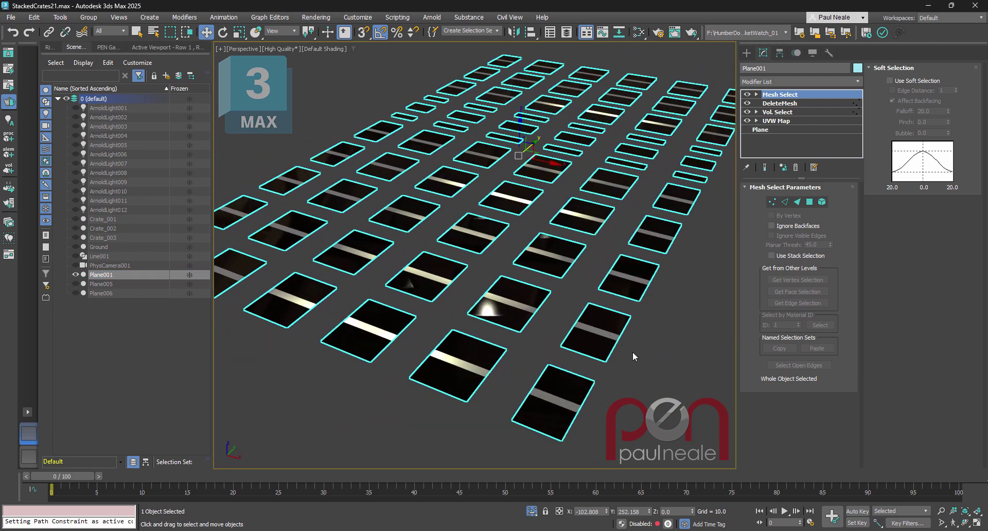
Check the rendering control settings in Plane001's object properties
right_click(592, 334)
click(618, 428)
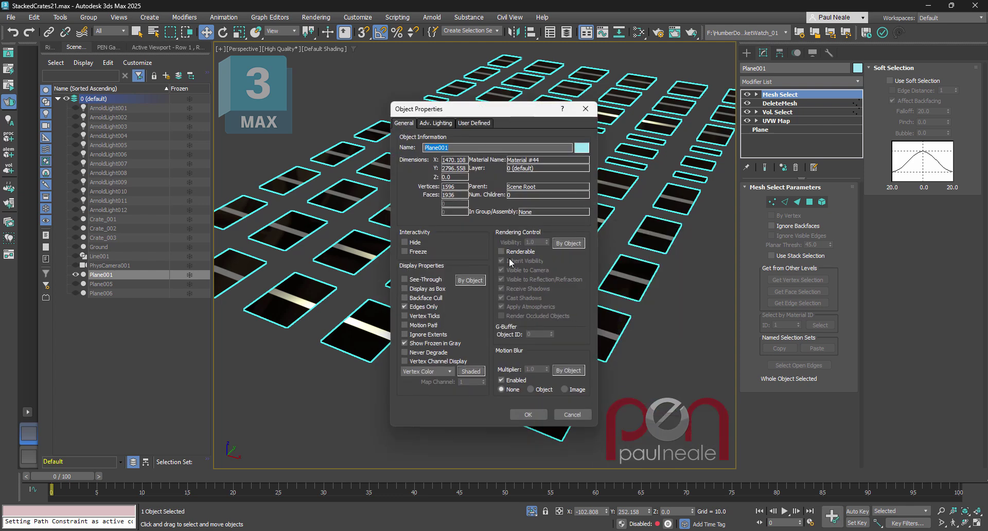
click(530, 415)
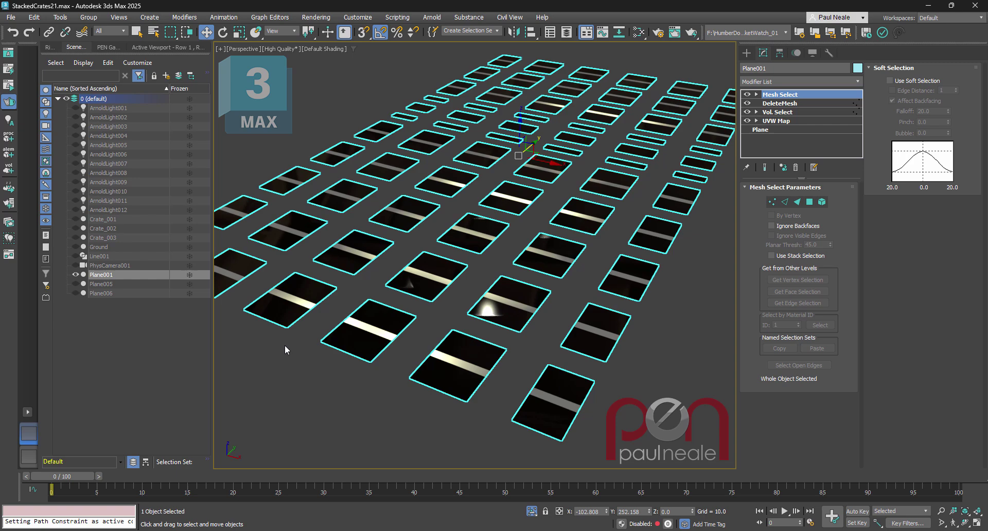
mouse_move(496, 320)
alt+middle_down()
mouse_move(474, 311)
mouse_move(494, 310)
alt+middle_up()
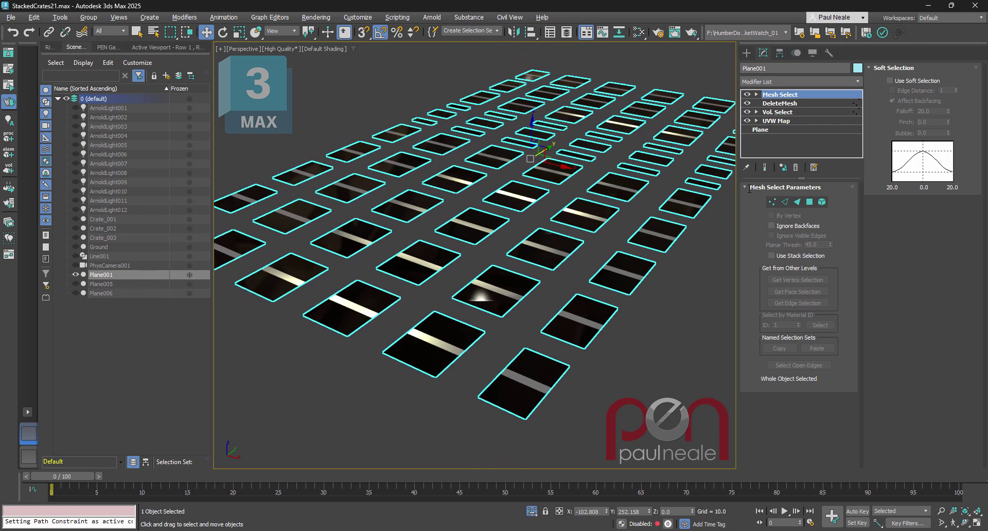
Disable the Mesh Select, DeleteMesh, Vol. Select and UVW Map modifiers on Plane001 to show the full textured plane
click(747, 95)
click(748, 103)
click(748, 112)
click(748, 121)
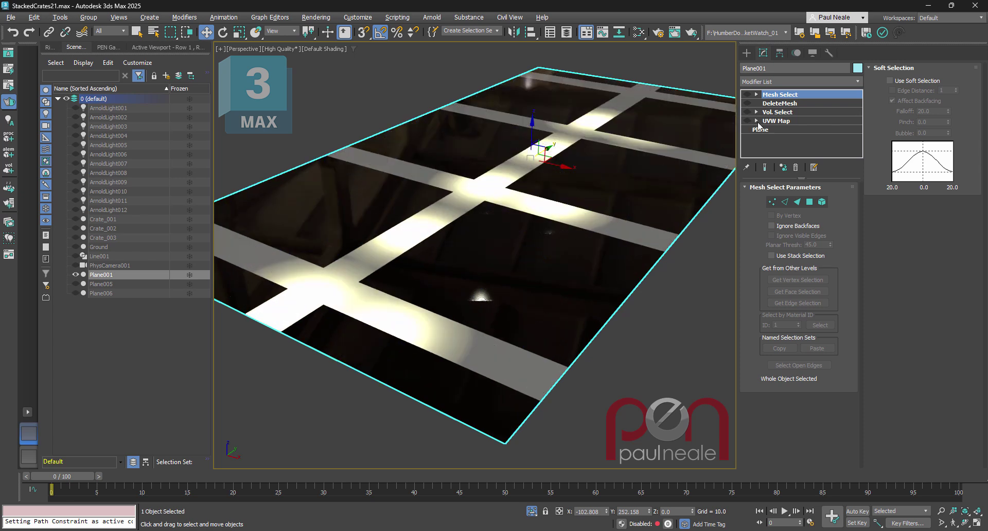
scroll(580, 324, down, 3)
mouse_move(579, 320)
alt+middle_down()
mouse_move(550, 354)
mouse_move(570, 327)
alt+middle_up()
scroll(594, 277, up, 3)
alt+middle_drag(594, 278, 635, 263)
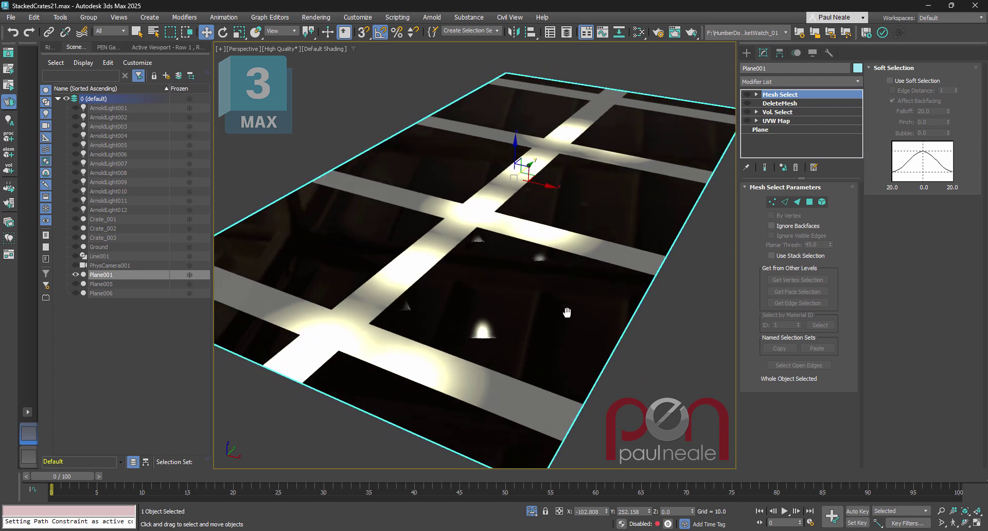
Open the Slate Material Editor and show the parameters of the OSL Weave node Map #6 for Plane001's material
key(m)
middle_drag(584, 364, 605, 111)
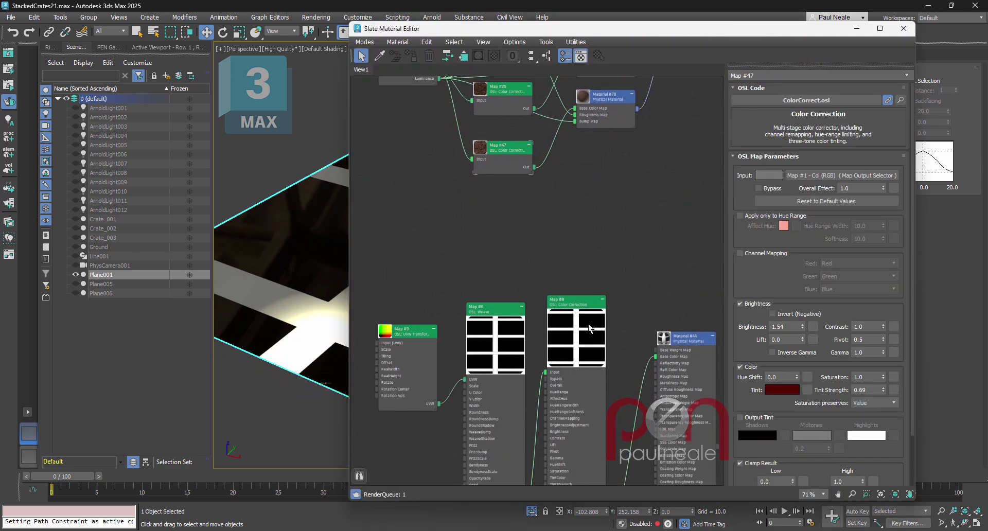
middle_drag(622, 330, 692, 233)
scroll(497, 201, up, 3)
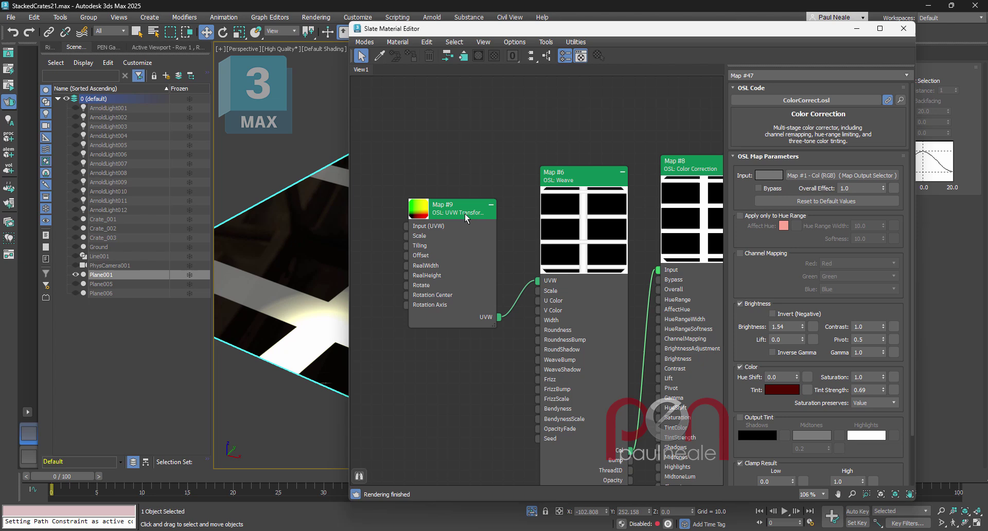
scroll(478, 176, up, 2)
drag(610, 177, 576, 165)
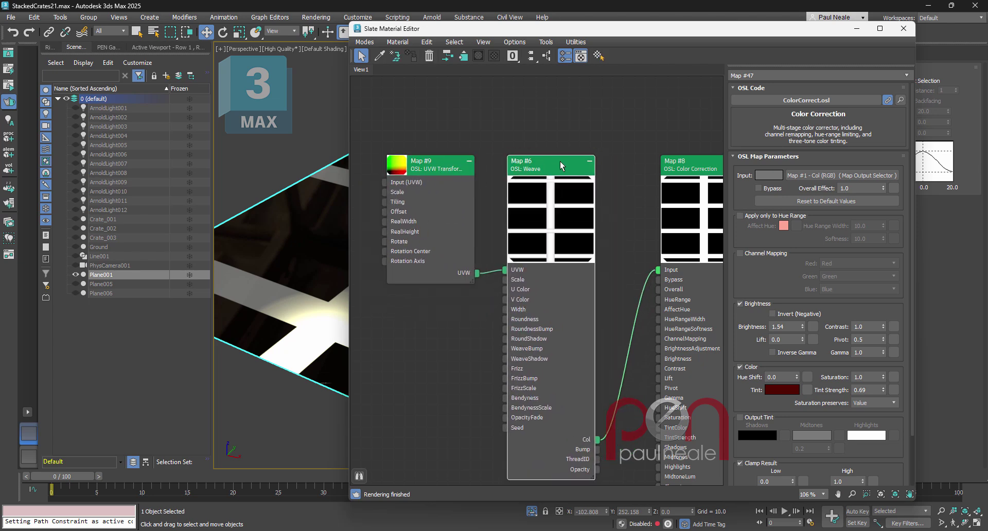
double_click(557, 161)
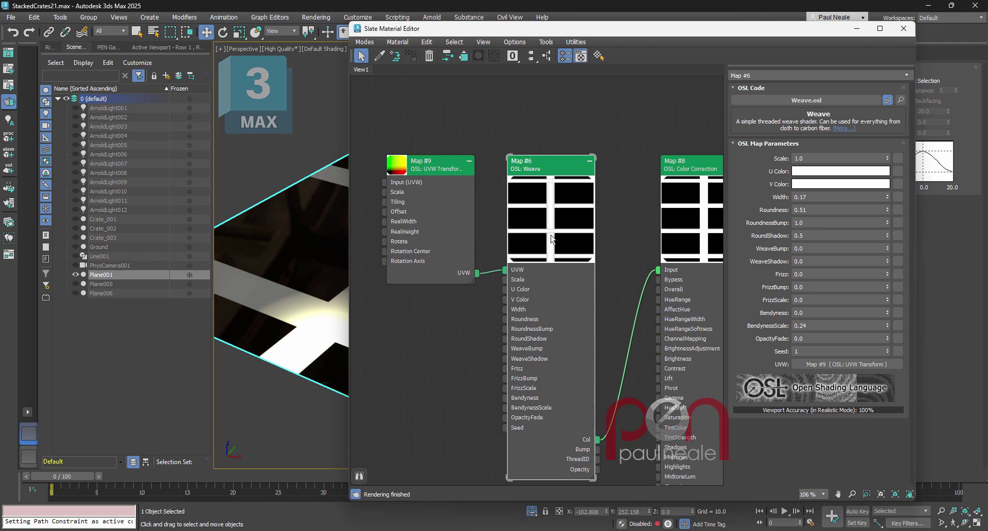
drag(562, 175, 560, 153)
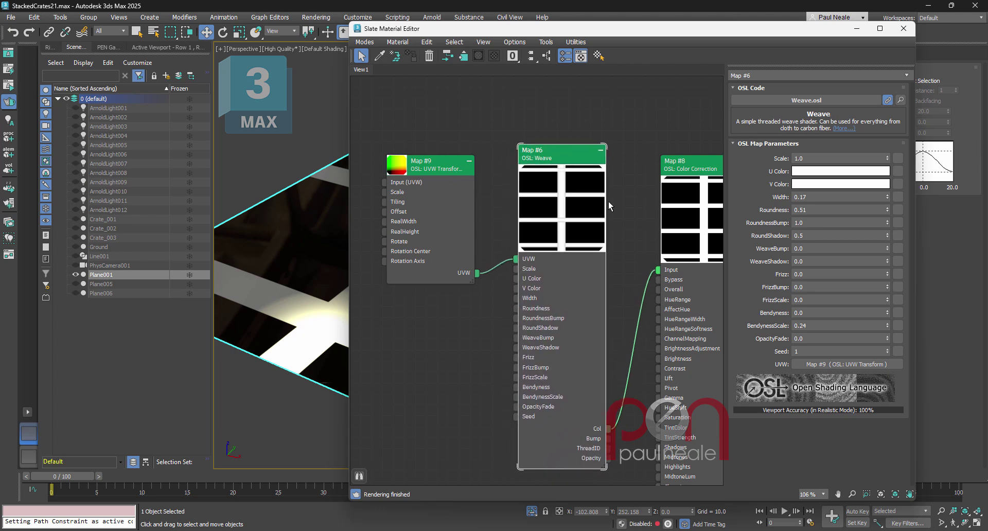
Review the UVW Transform node Map #9 and the Color Correction node Map #8 that feeds Material #44's base color
click(814, 158)
drag(435, 168, 426, 145)
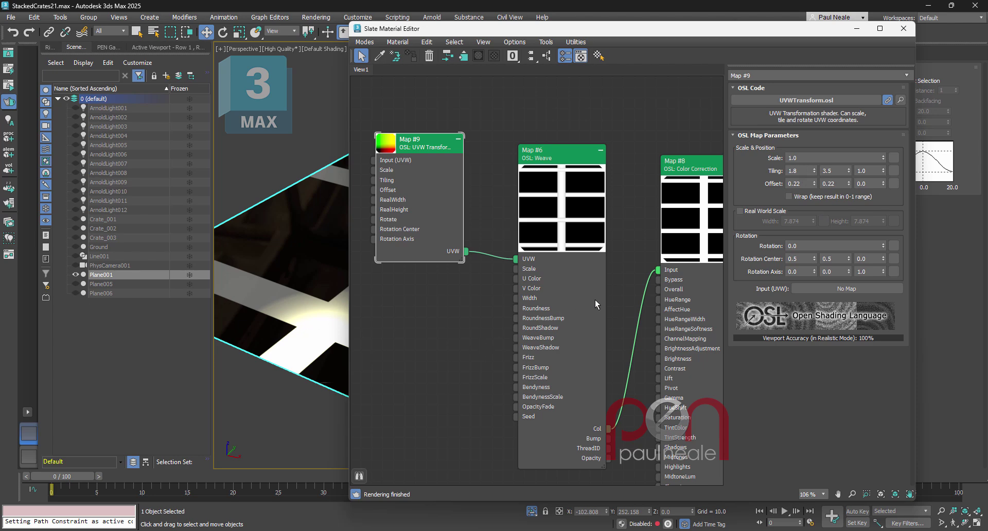
middle_drag(615, 304, 448, 281)
click(533, 144)
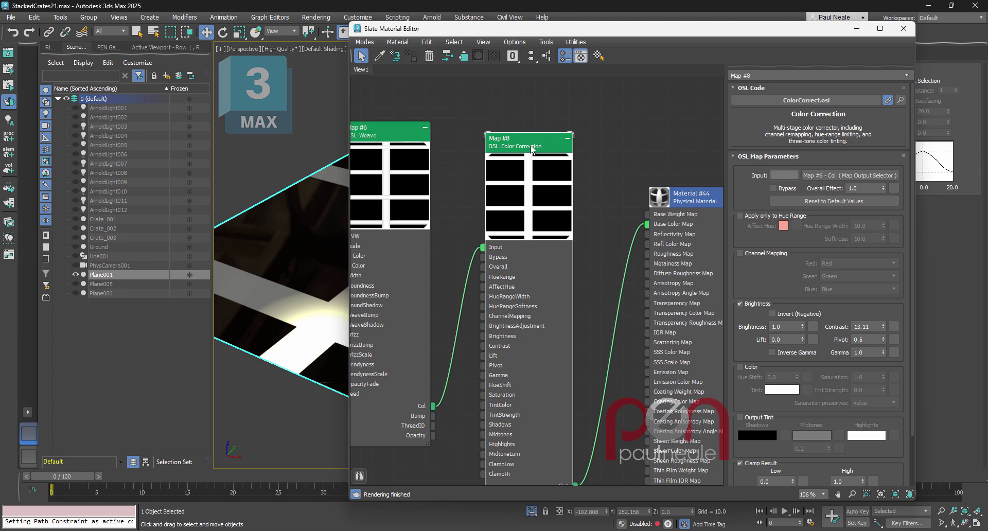
middle_drag(593, 262, 600, 250)
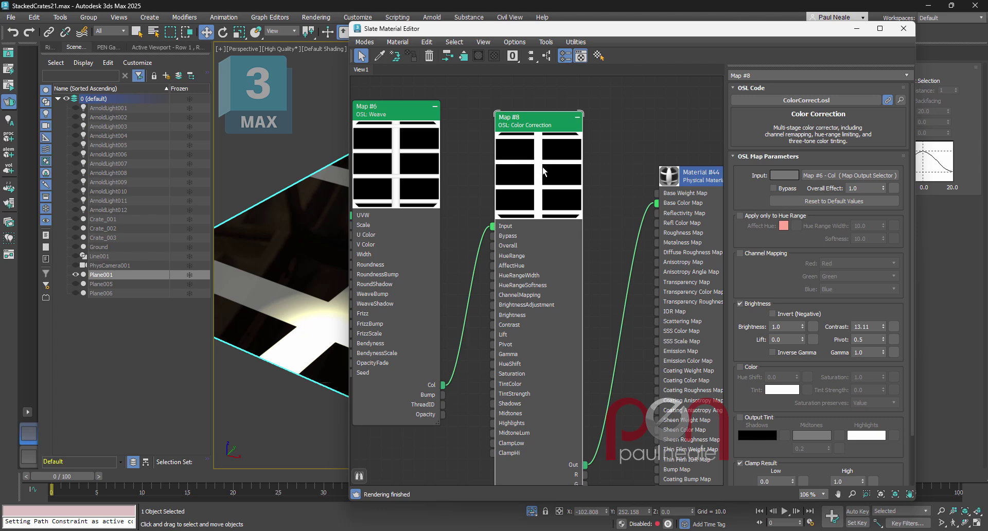
drag(710, 175, 677, 129)
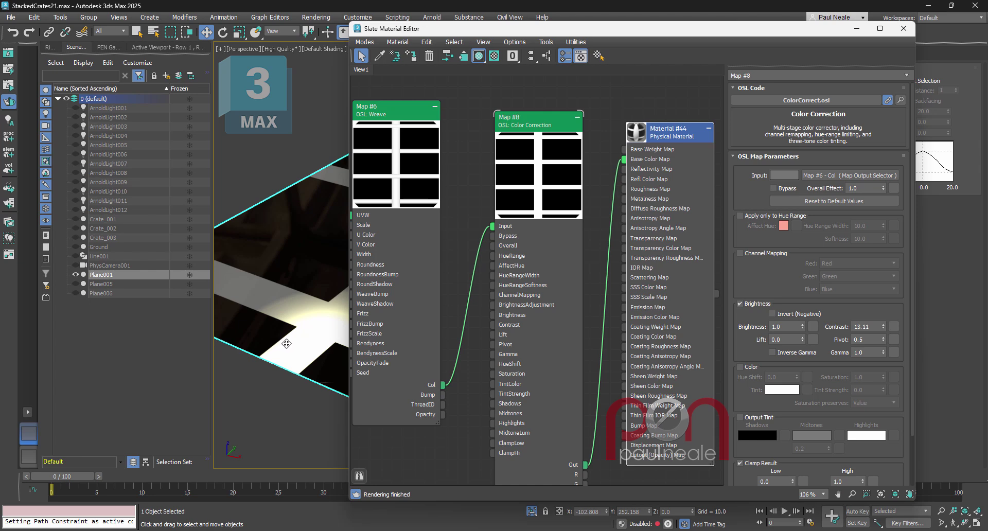
drag(660, 141, 685, 141)
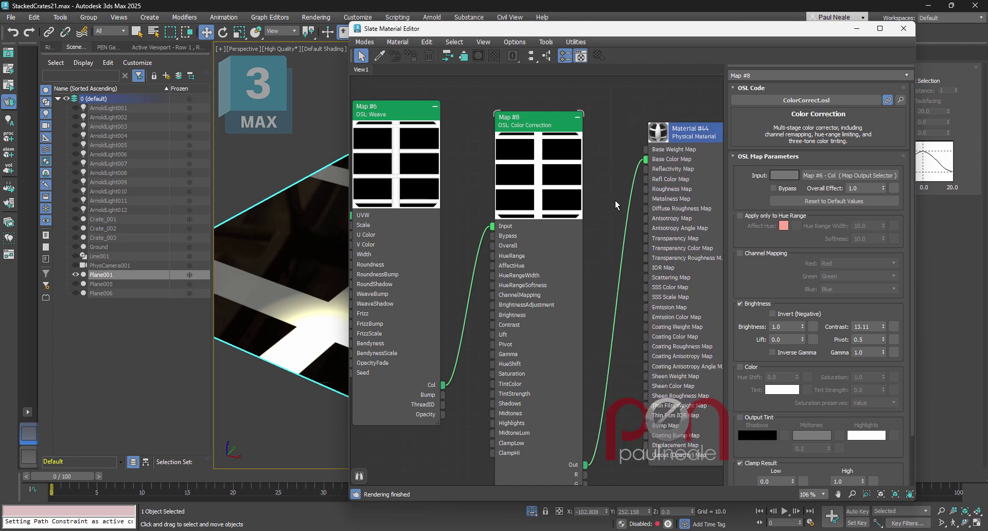
key(m)
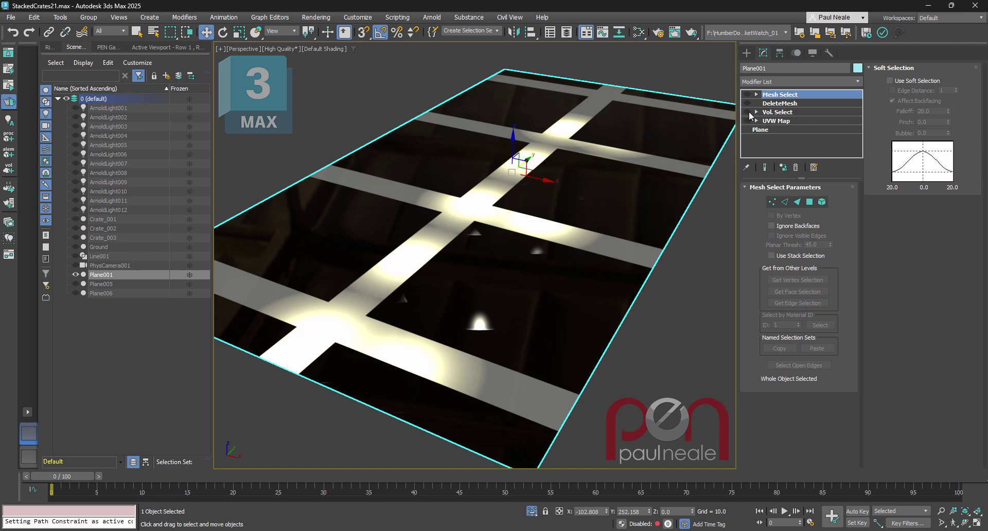
Re-enable Vol. Select on Plane001 and show its Select By and Texture Map parameters
click(748, 112)
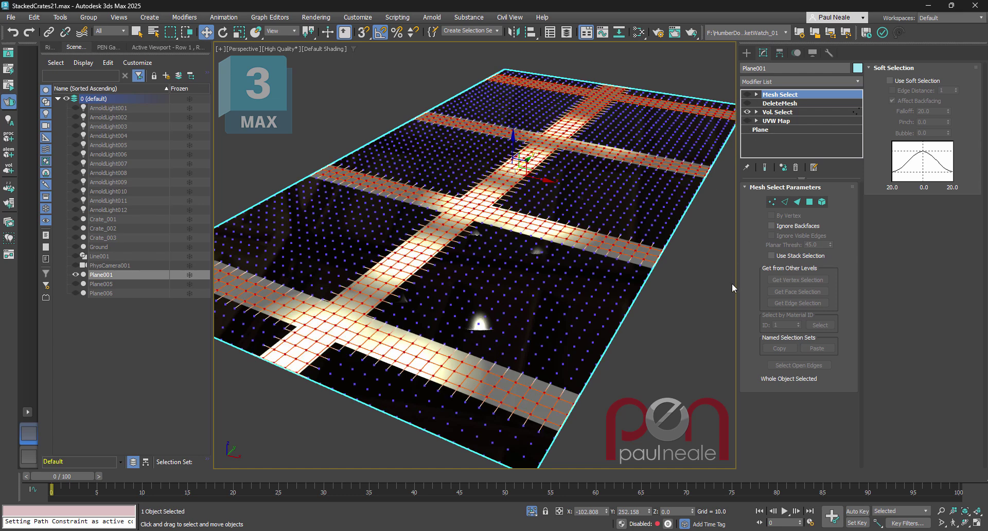
mouse_move(693, 307)
alt+middle_down()
mouse_move(671, 311)
mouse_move(671, 303)
mouse_move(704, 298)
alt+middle_up()
click(788, 112)
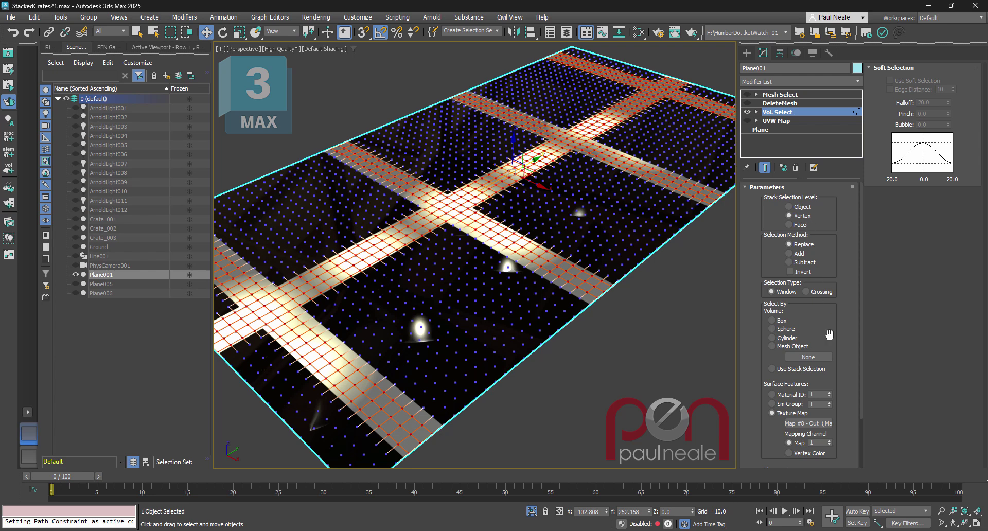
scroll(832, 330, down, 2)
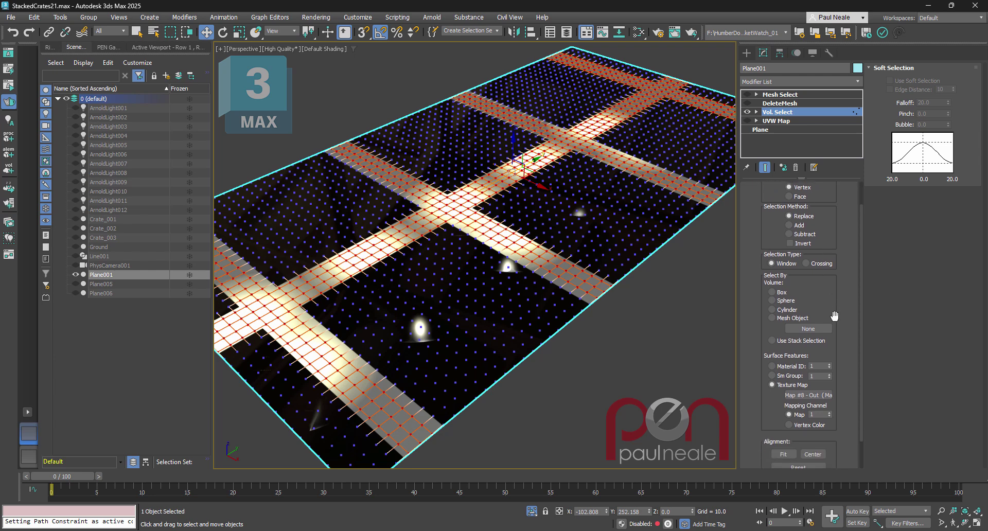
Assign the Out output of Color Correction Map #8 as an instance to Vol. Select's Texture Map, keeping the map slot accessible beside the material editor
click(806, 395)
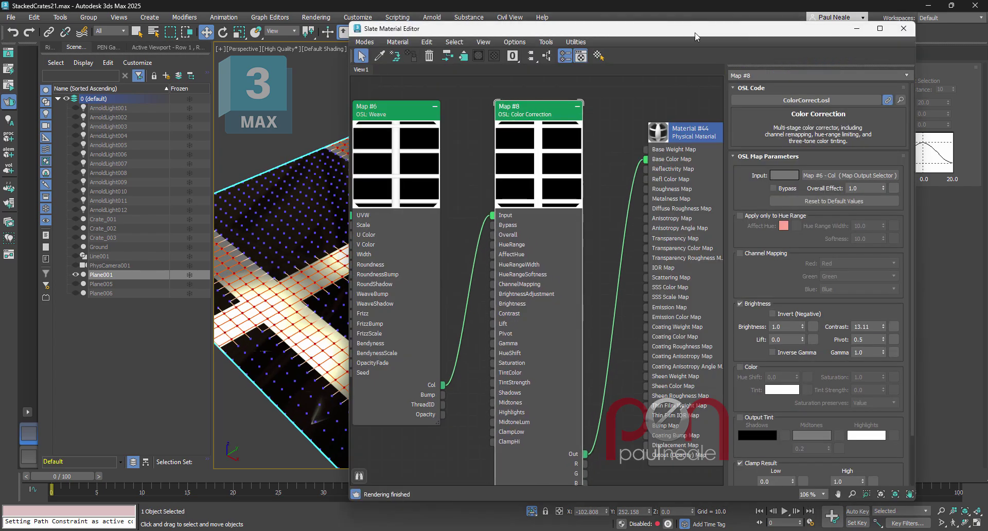
drag(695, 33, 516, 29)
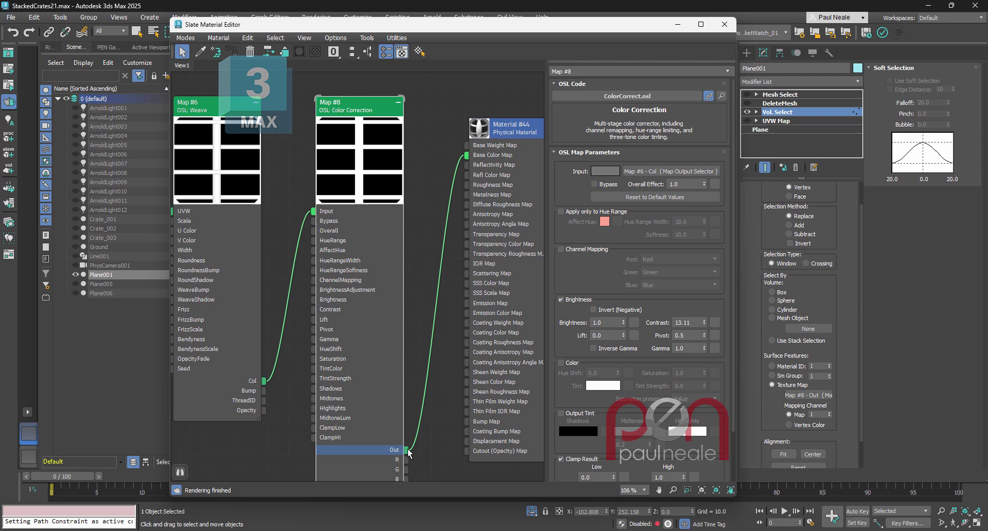
drag(409, 453, 805, 395)
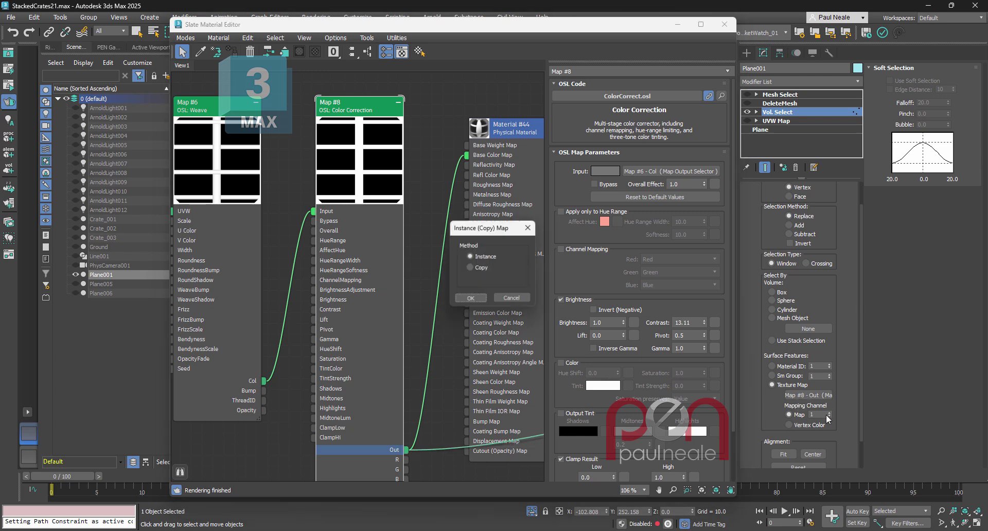
click(471, 300)
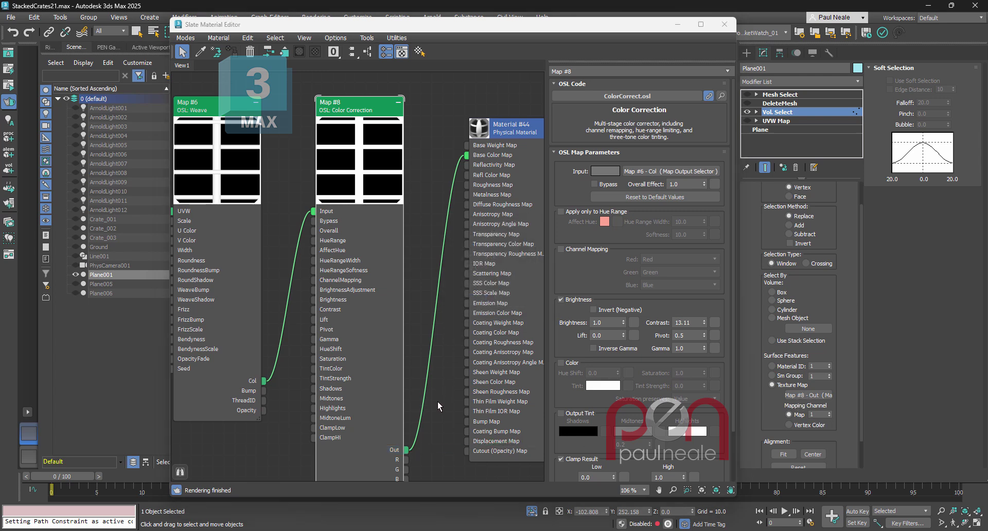
click(441, 404)
key(m)
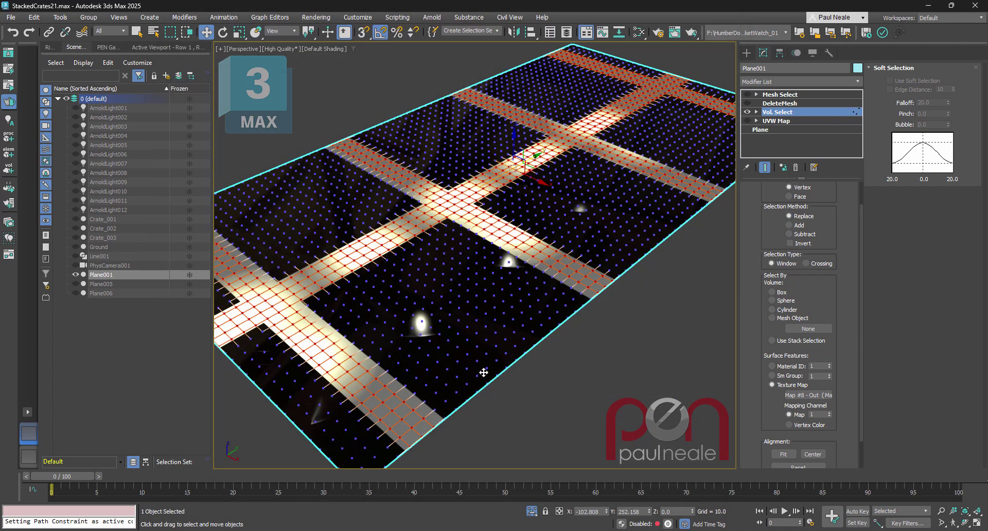
alt+middle_drag(484, 372, 327, 357)
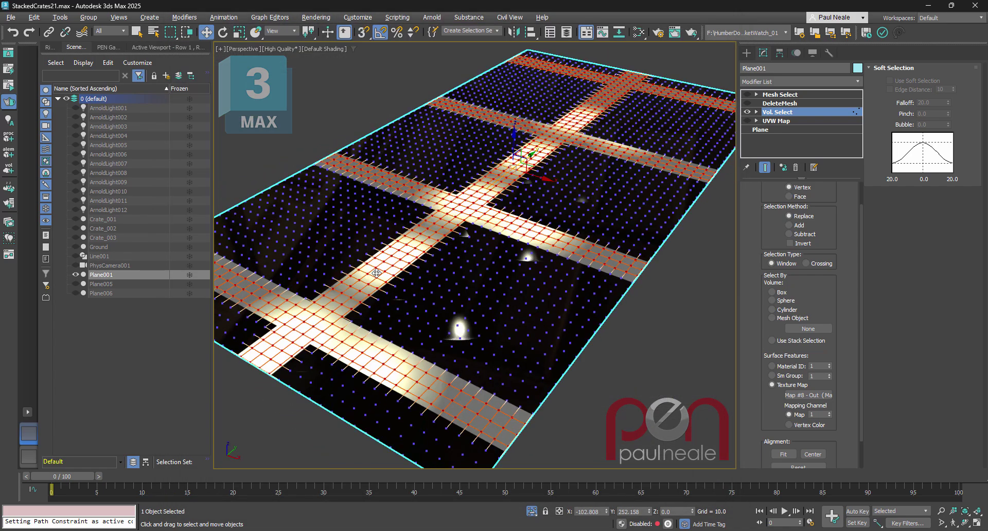
middle_drag(616, 368, 598, 358)
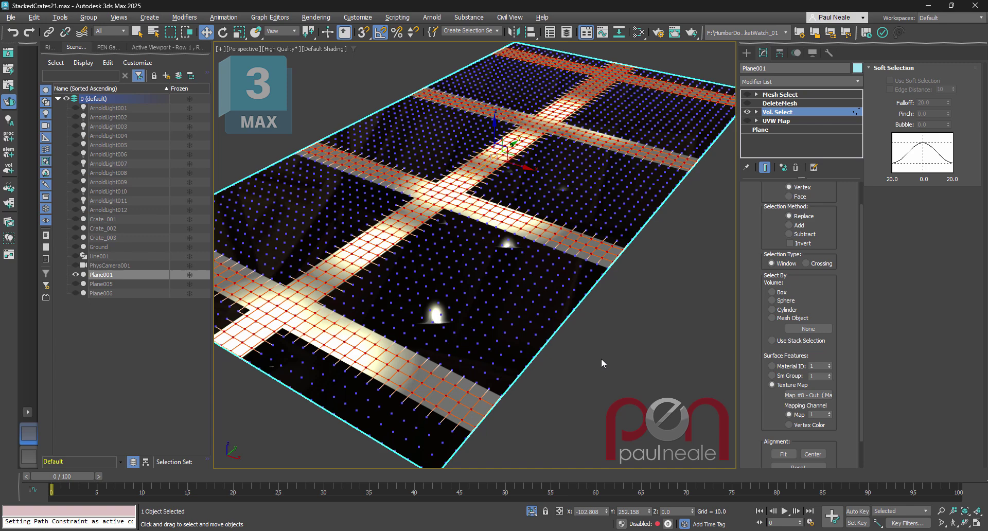
Try the Col output of Weave Map #6 as an instance in Vol. Select's Texture Map
key(m)
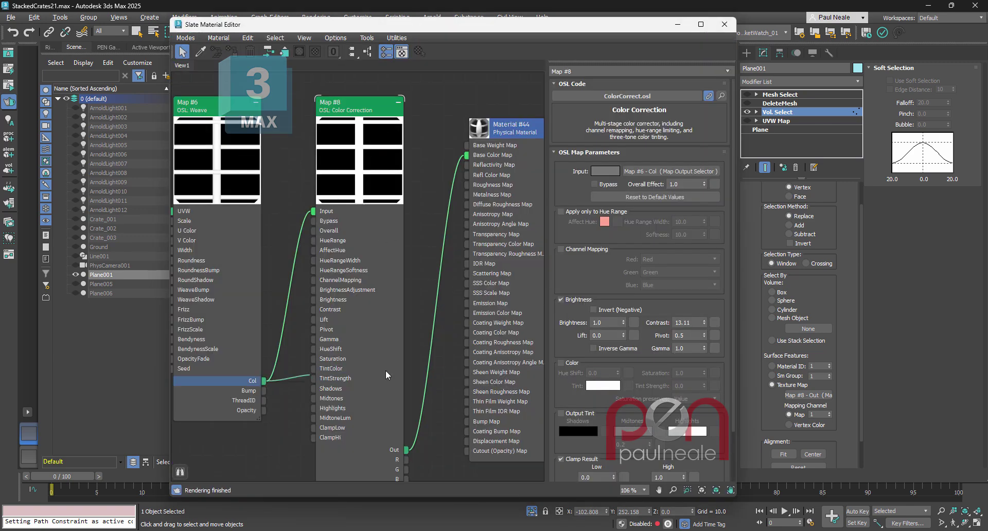
drag(387, 375, 603, 386)
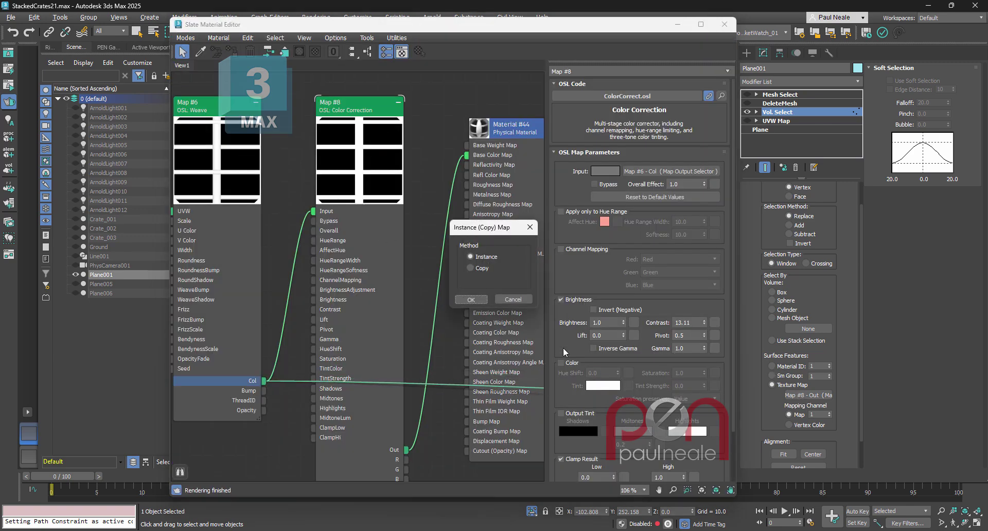
click(471, 301)
key(m)
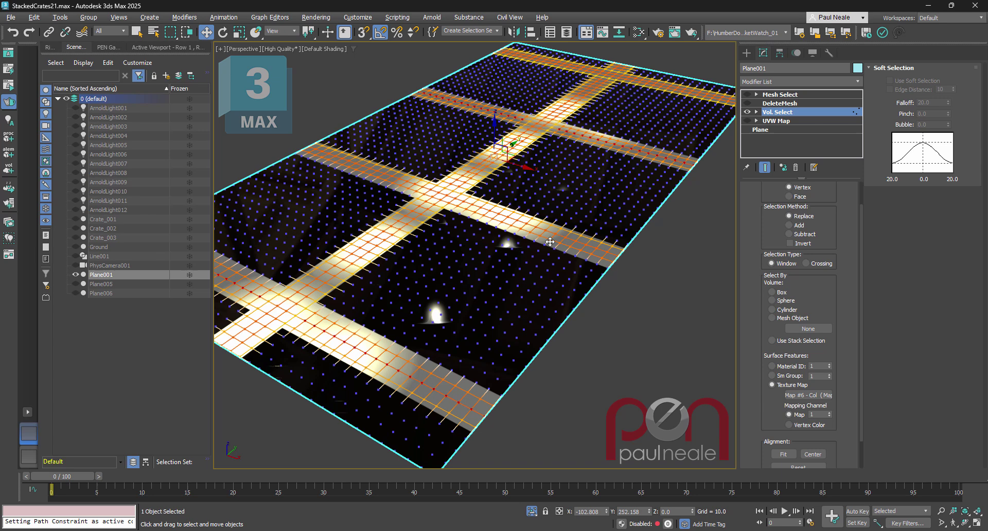
Replace Vol. Select's Texture Map with an instance of the Out output of Color Correction Map #8
key(m)
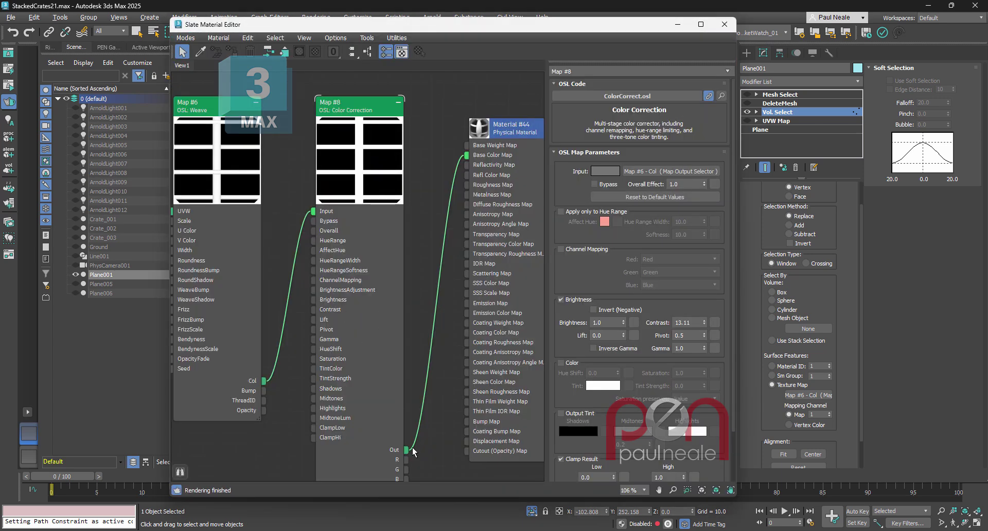
drag(413, 450, 806, 395)
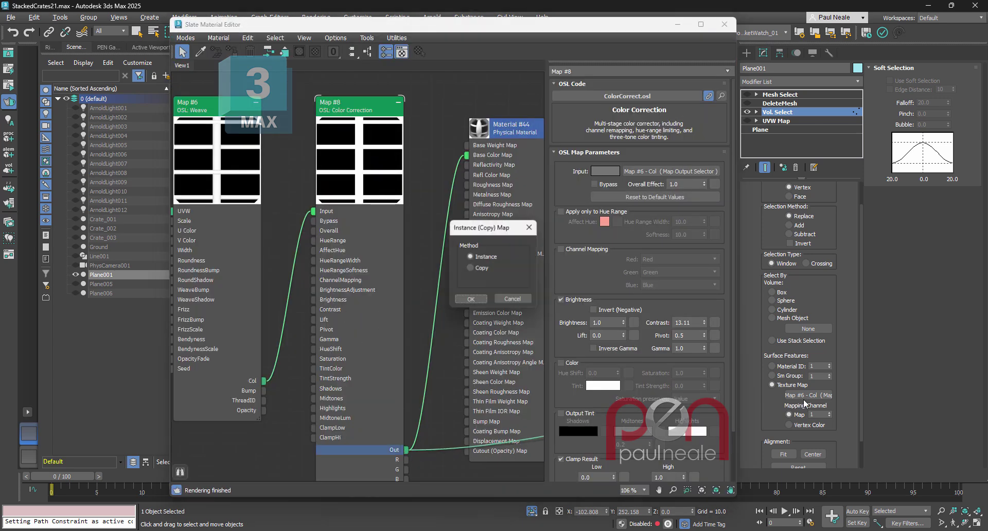
click(472, 299)
key(m)
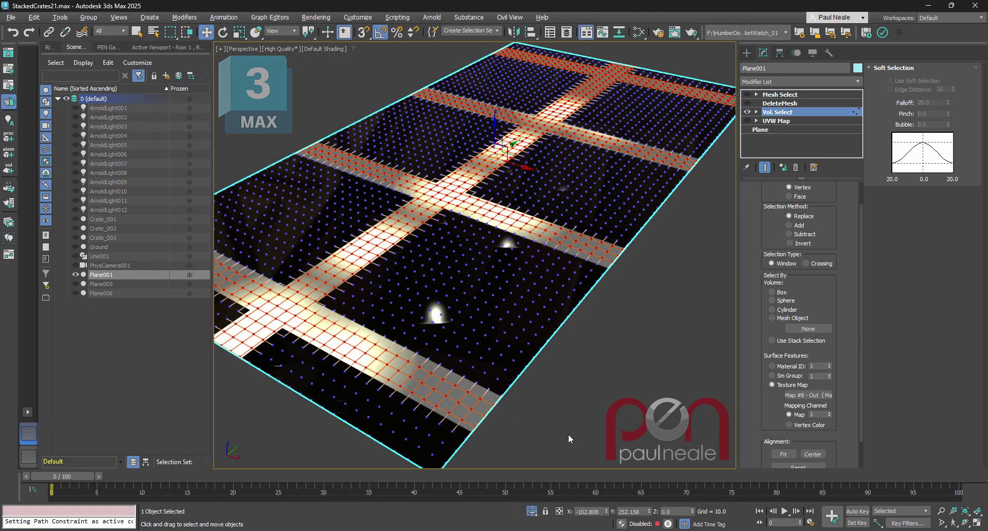
Re-enable DeleteMesh on Plane001 and exit isolation to view its patches among the stacked crates and ground
click(748, 103)
alt+middle_drag(626, 294, 498, 345)
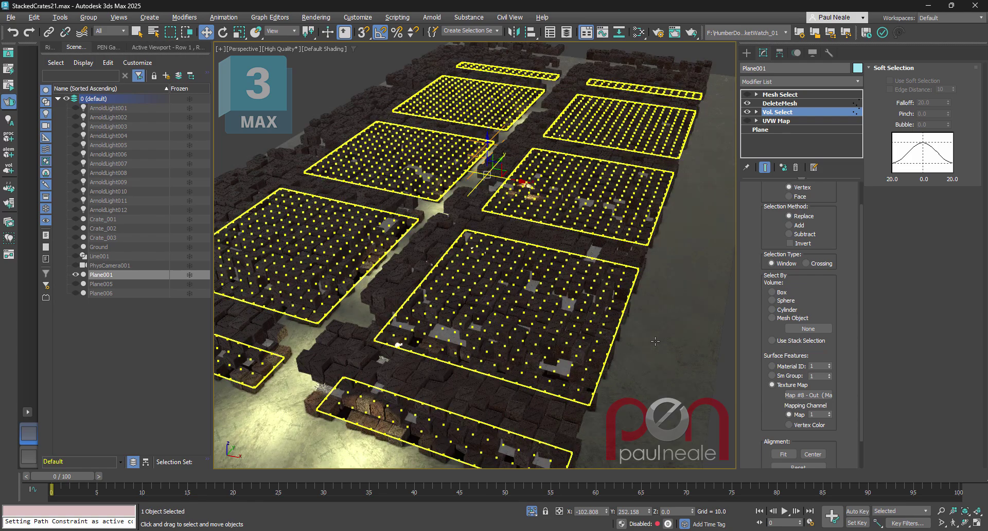
key(alt+q)
alt+middle_drag(652, 326, 498, 320)
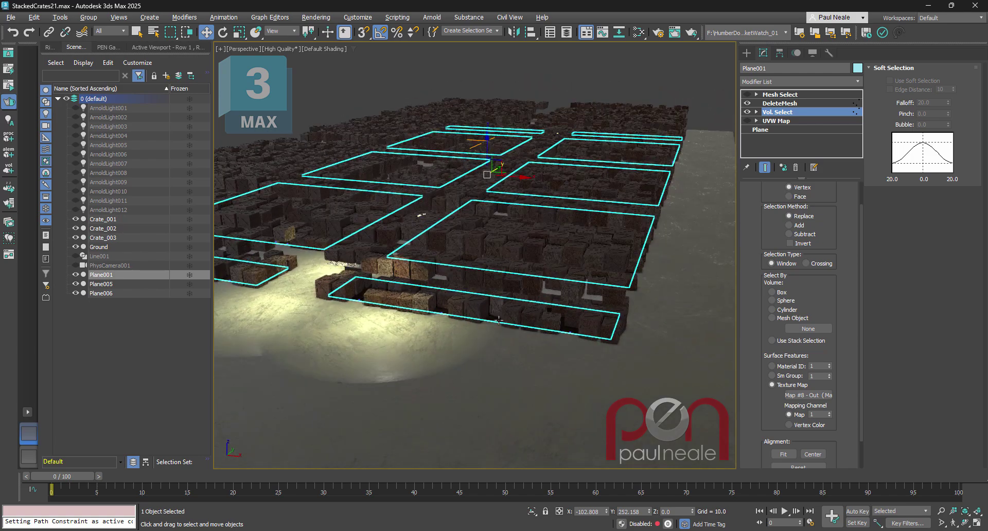
scroll(406, 259, up, 4)
mouse_move(463, 265)
alt+middle_down()
mouse_move(466, 250)
mouse_move(463, 269)
alt+middle_up()
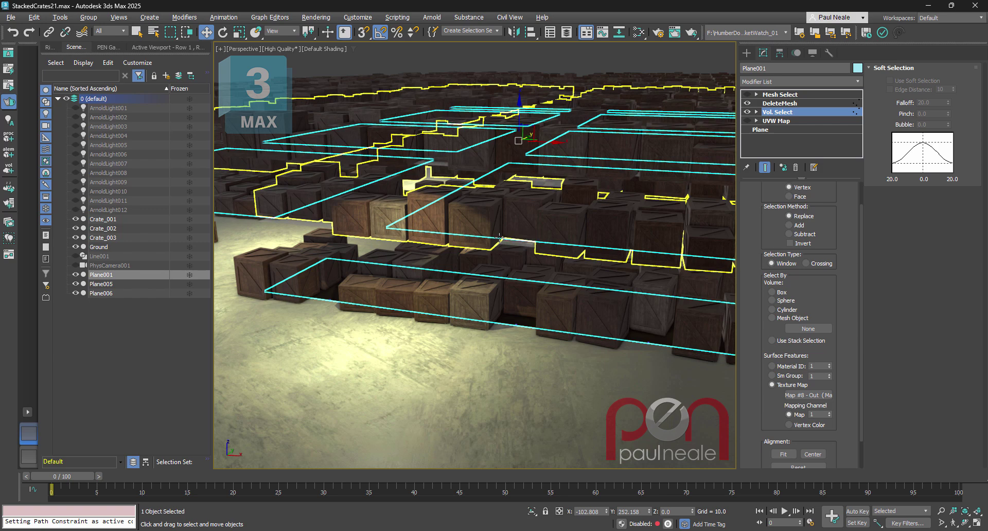
Check Crate_002's Array distribution source and examine the Conform settings on Plane005, including Apply To Whole Object
click(499, 240)
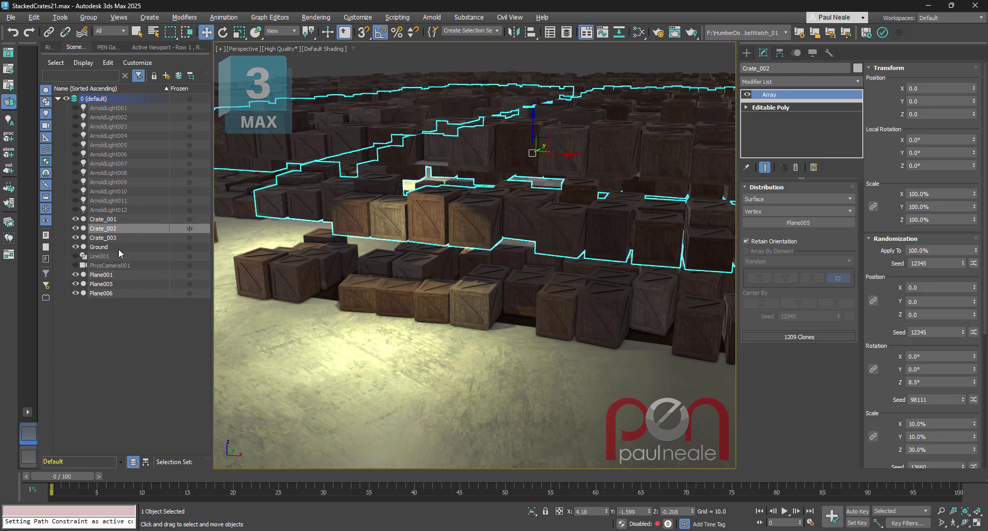
click(167, 285)
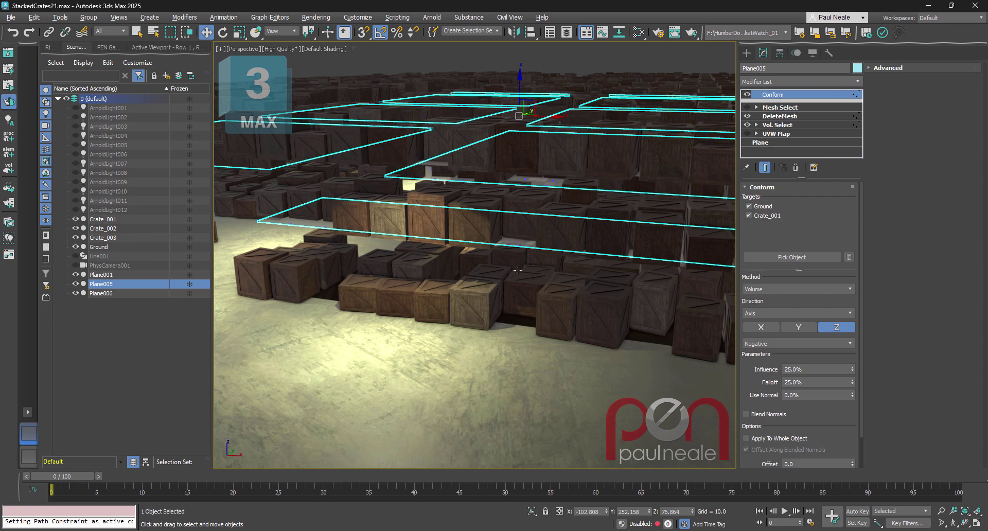
alt+middle_drag(536, 234, 510, 259)
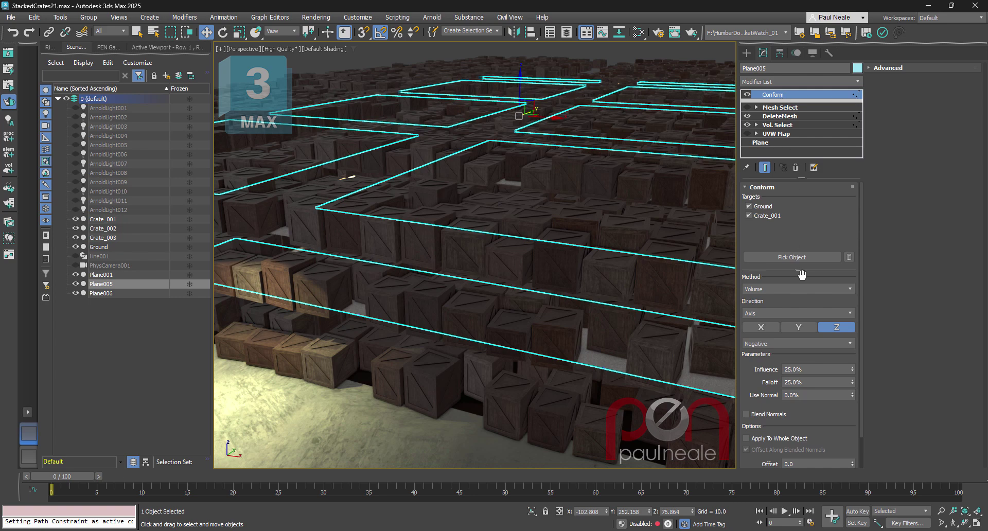
drag(817, 423, 838, 379)
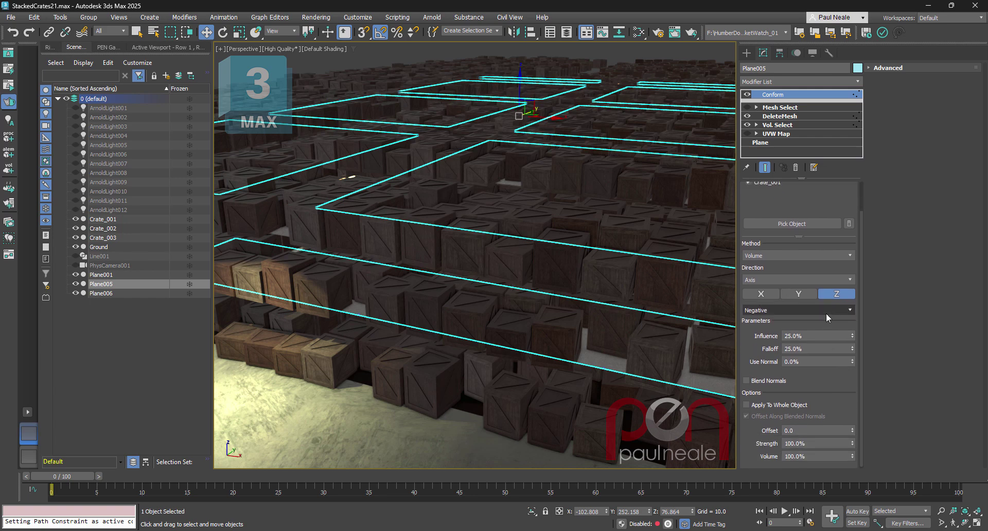
click(751, 407)
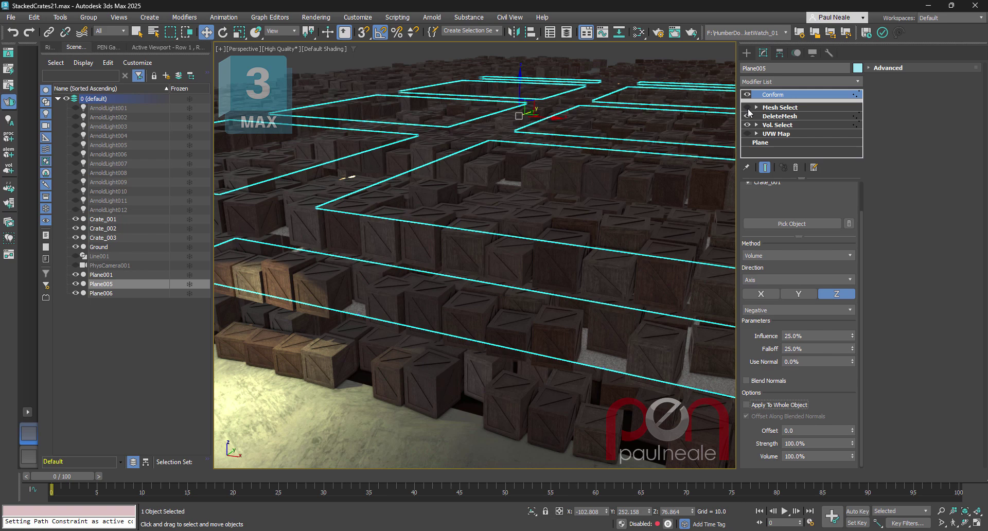
Turn on Mesh Select in Plane005's modifier stack, comparing the Conform result with it off and on
click(748, 107)
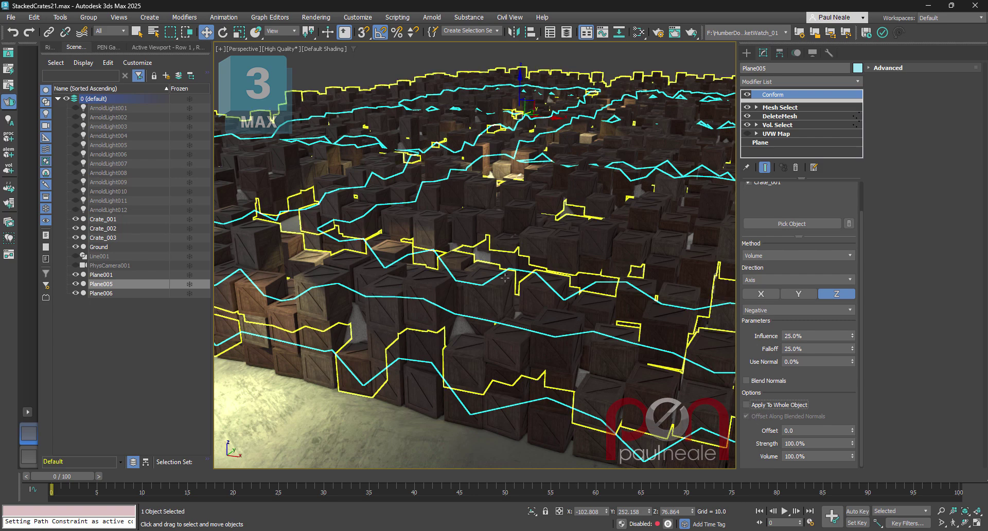
scroll(505, 278, down, 3)
alt+middle_drag(505, 278, 550, 290)
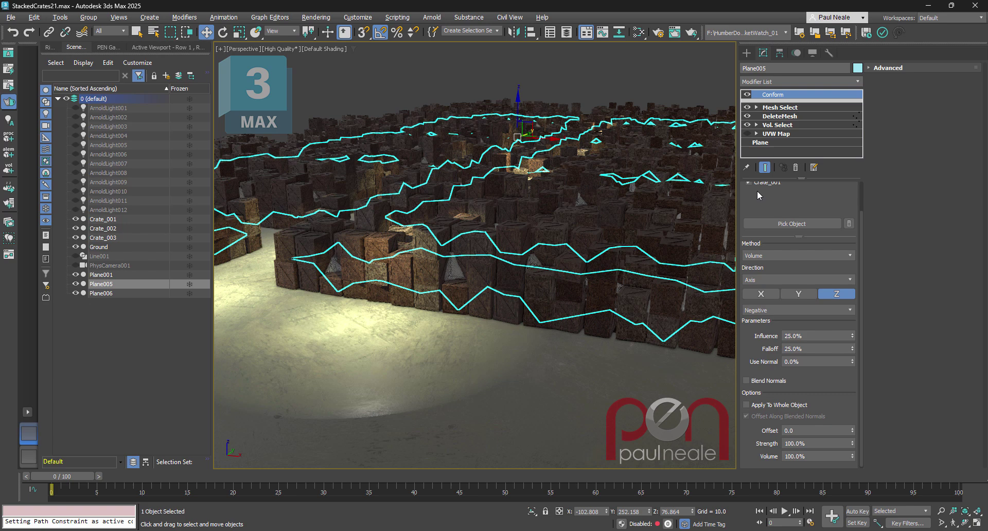
click(748, 108)
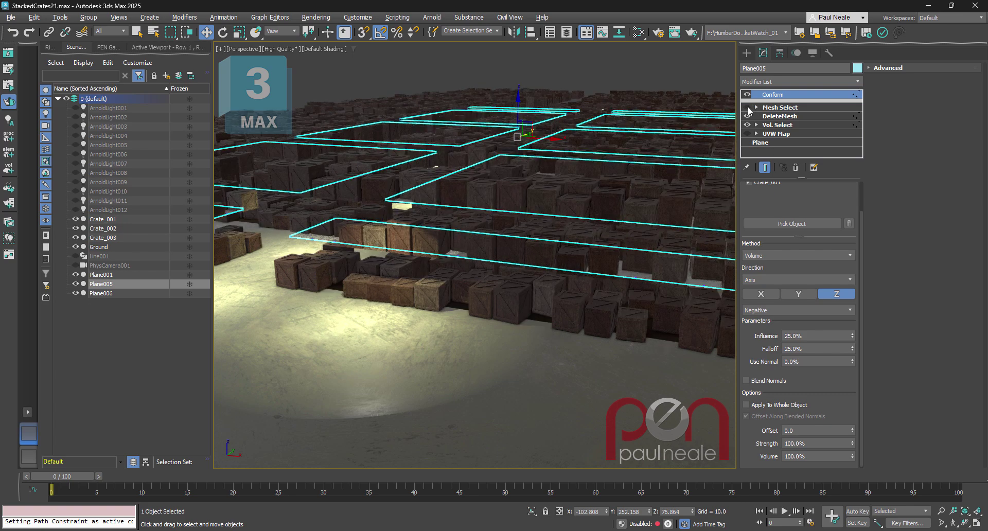
click(748, 108)
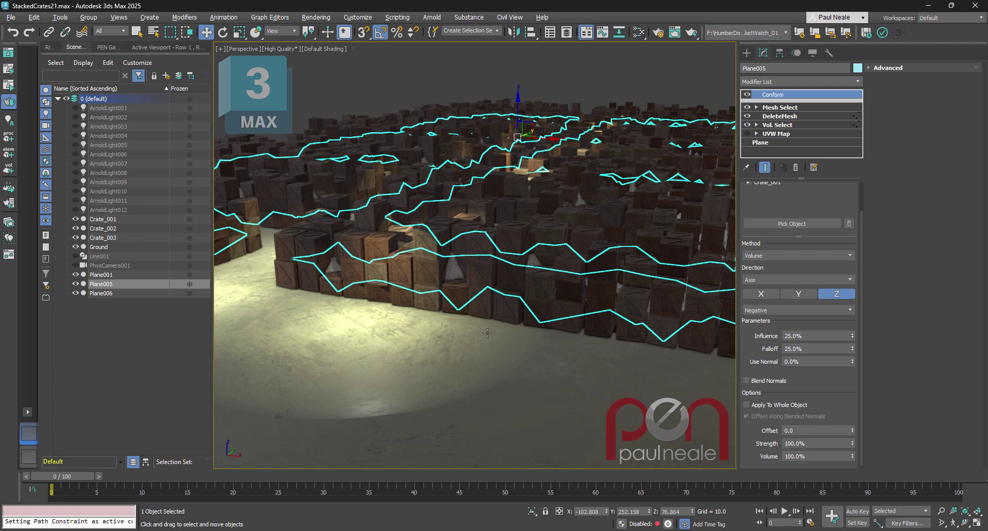
scroll(488, 337, down, 3)
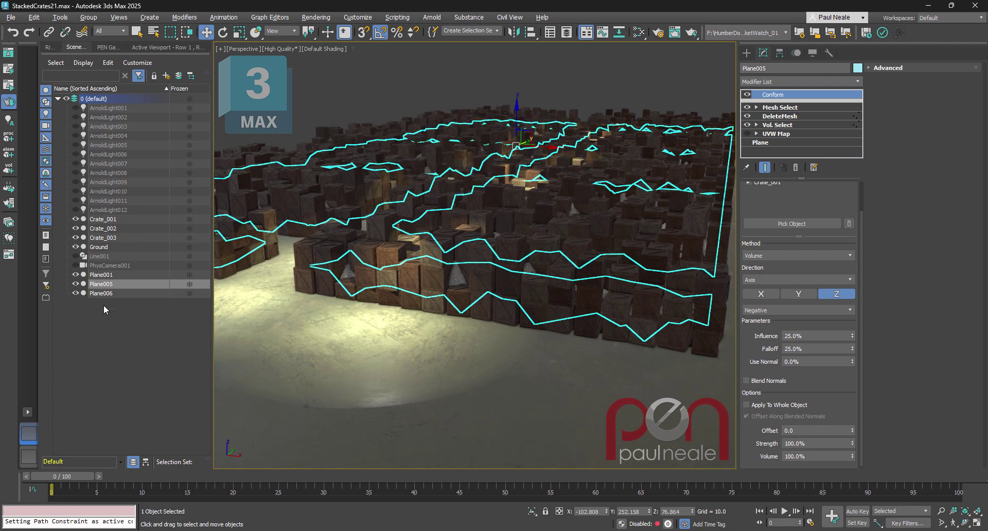
Isolate Plane001 and disable its DeleteMesh modifier to inspect the complete mapped plane
click(103, 275)
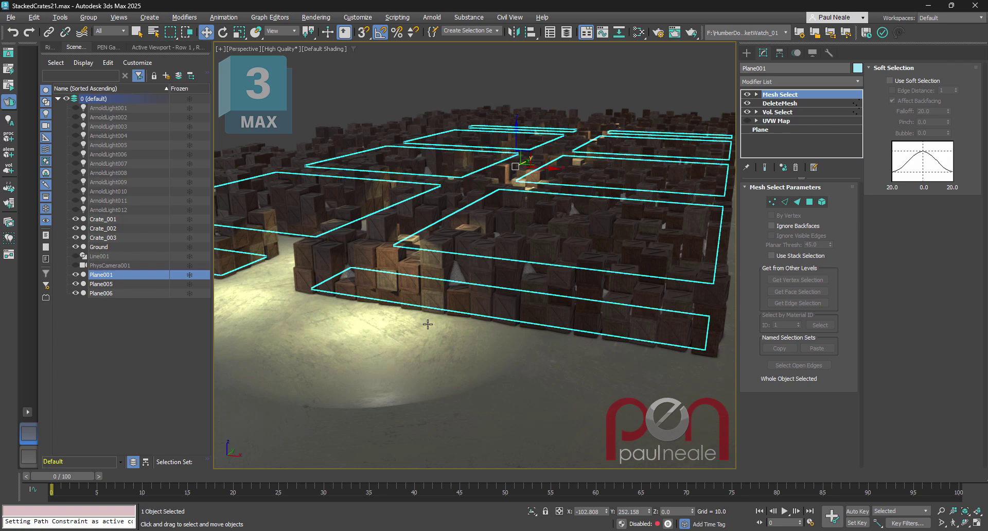
key(alt+q)
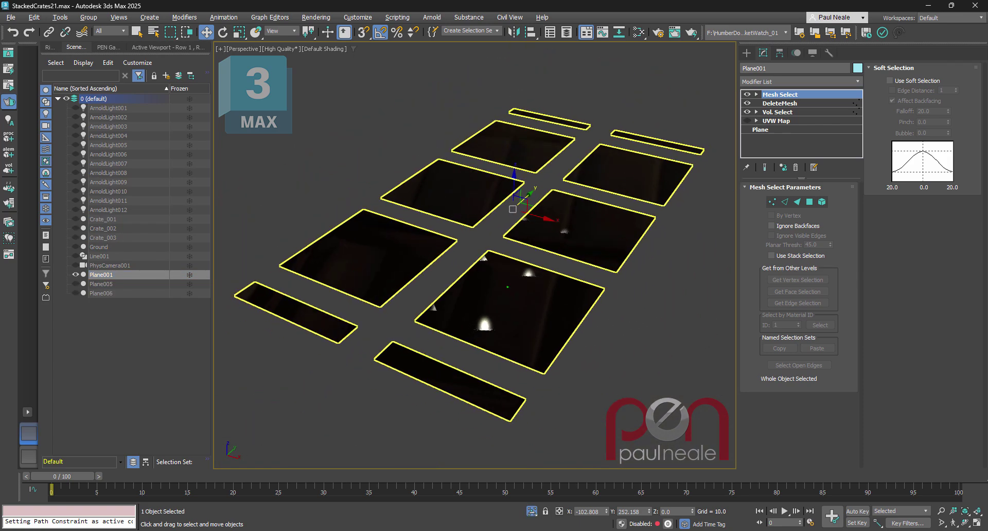
click(747, 103)
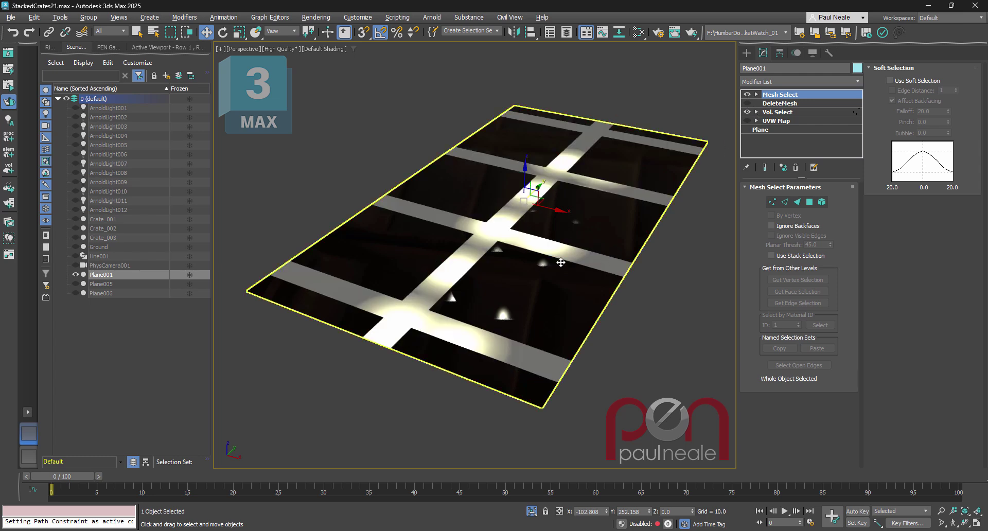
scroll(554, 268, up, 5)
scroll(544, 293, down, 3)
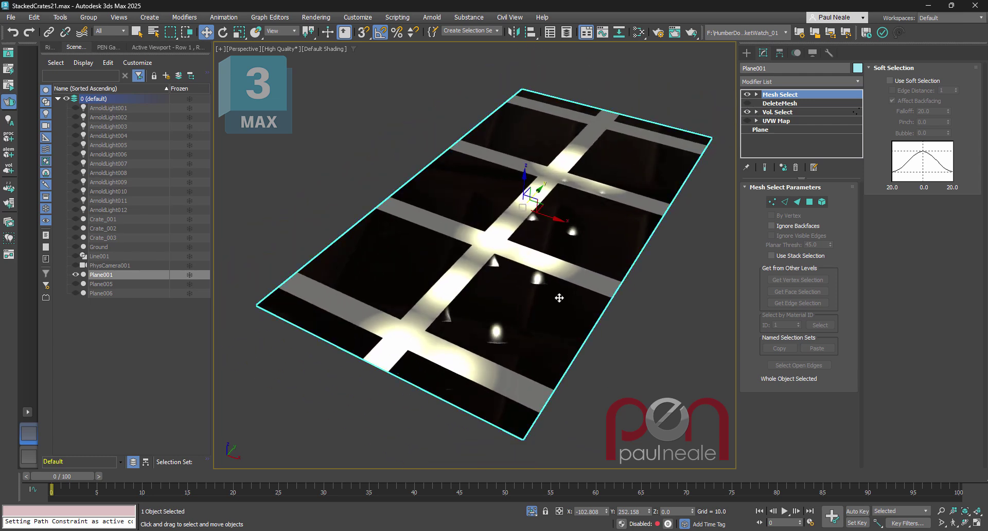
alt+middle_drag(561, 298, 648, 240)
Try increasing the base Length of Plane001 to about 2880 and cancel the change
click(779, 129)
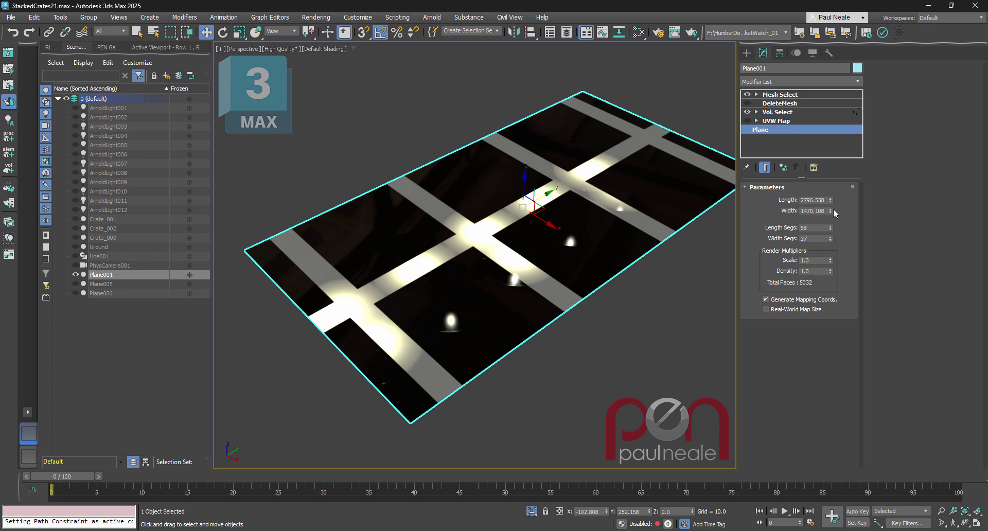
drag(831, 199, 820, 223)
right_click(821, 223)
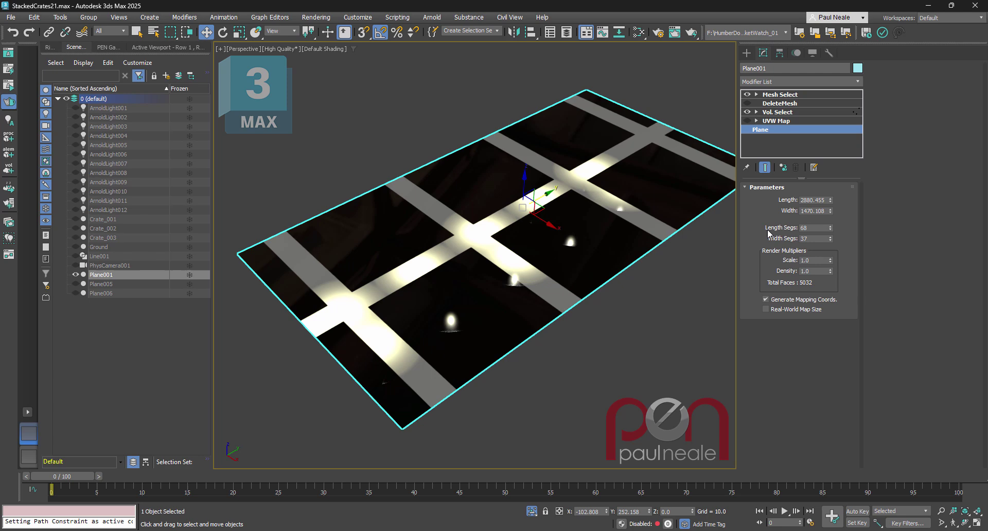
middle_drag(613, 272, 603, 298)
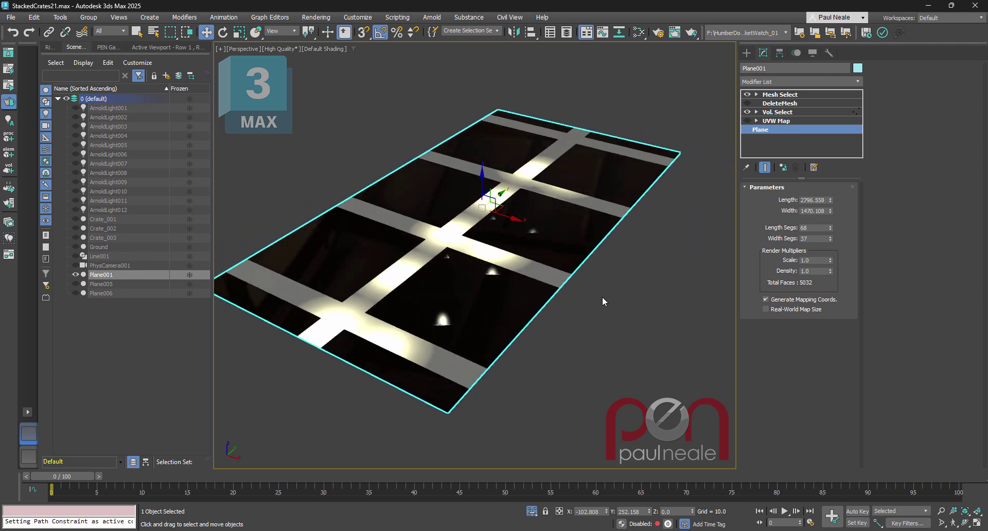
alt+middle_drag(355, 282, 369, 287)
Show Crate_001 with the isolated plane, try a Plane001 Length of about 2824.5, and undo the length change
click(75, 220)
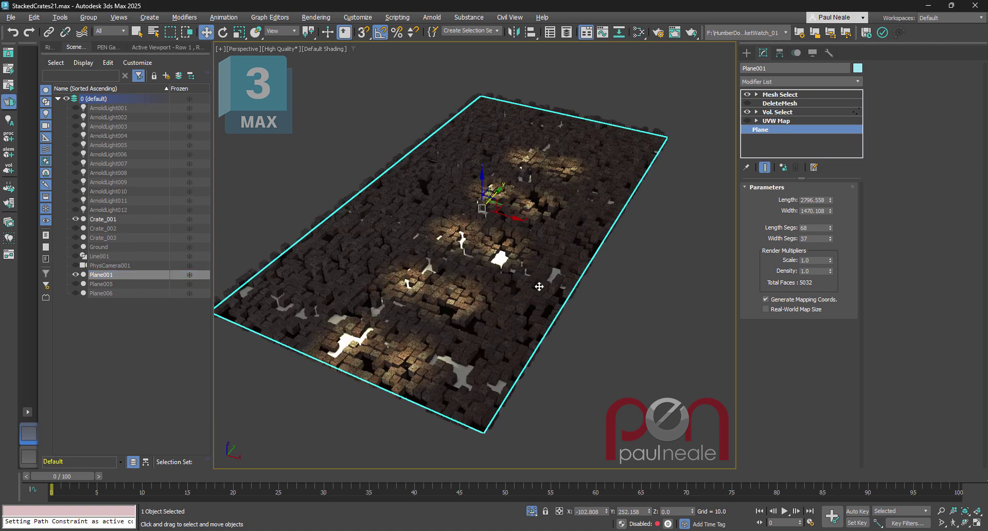
alt+middle_drag(589, 283, 572, 281)
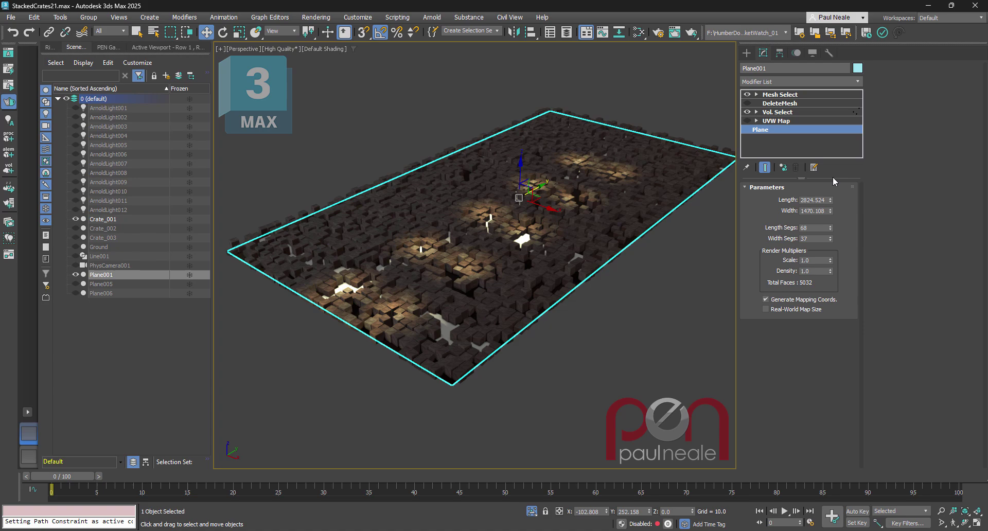
drag(831, 200, 836, 156)
middle_drag(622, 276, 602, 271)
key(ctrl+z)
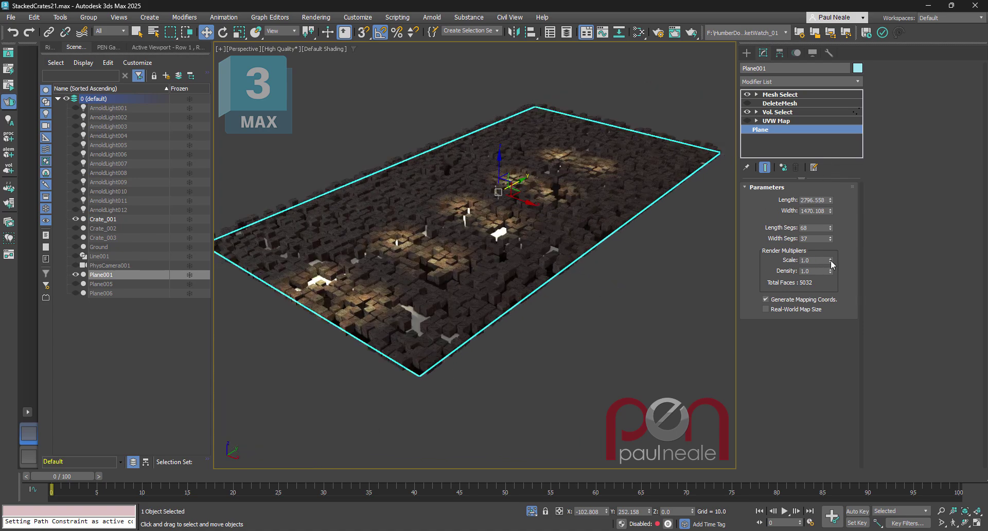
middle_drag(605, 298, 575, 298)
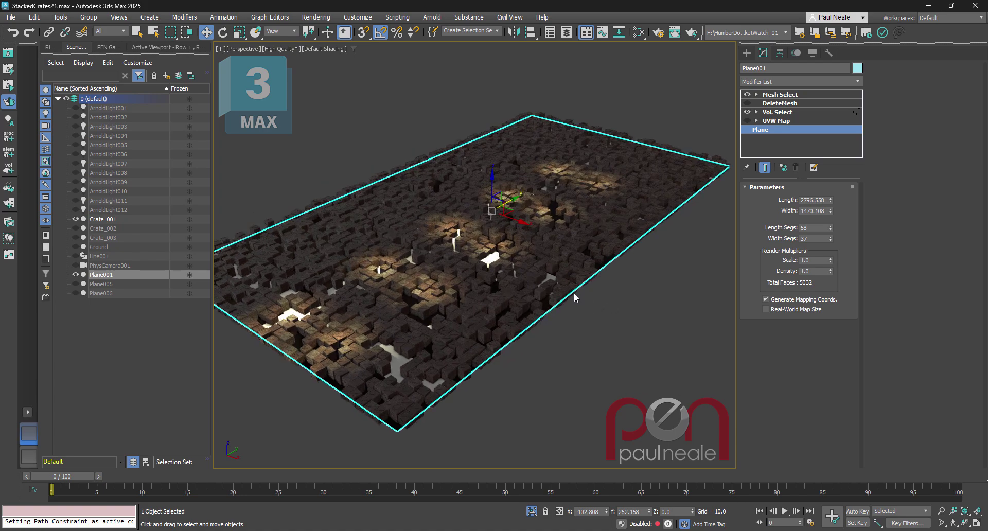
Re-enable DeleteMesh on Plane001, try a Length of about 4446.5 on its crate patches, and undo the length change
click(748, 103)
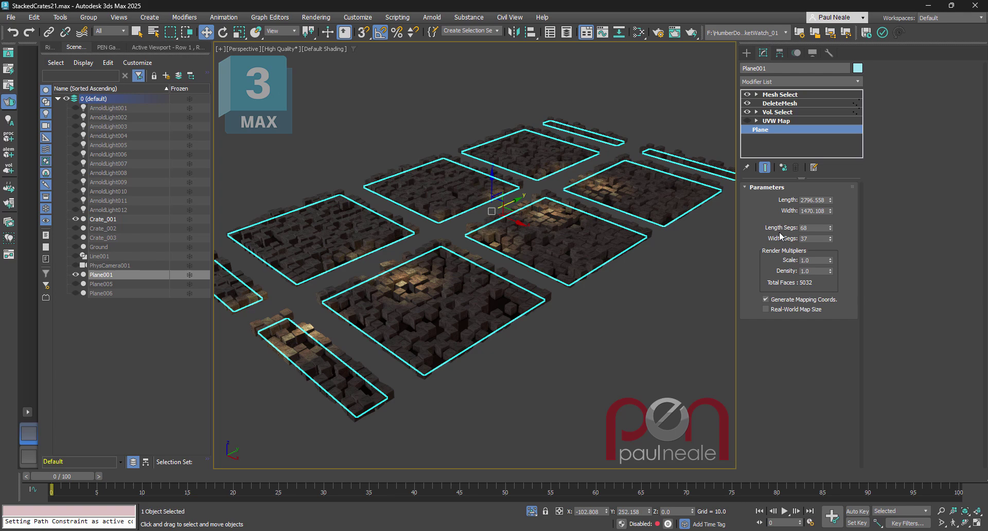
drag(831, 203, 720, 271)
middle_drag(605, 314, 610, 282)
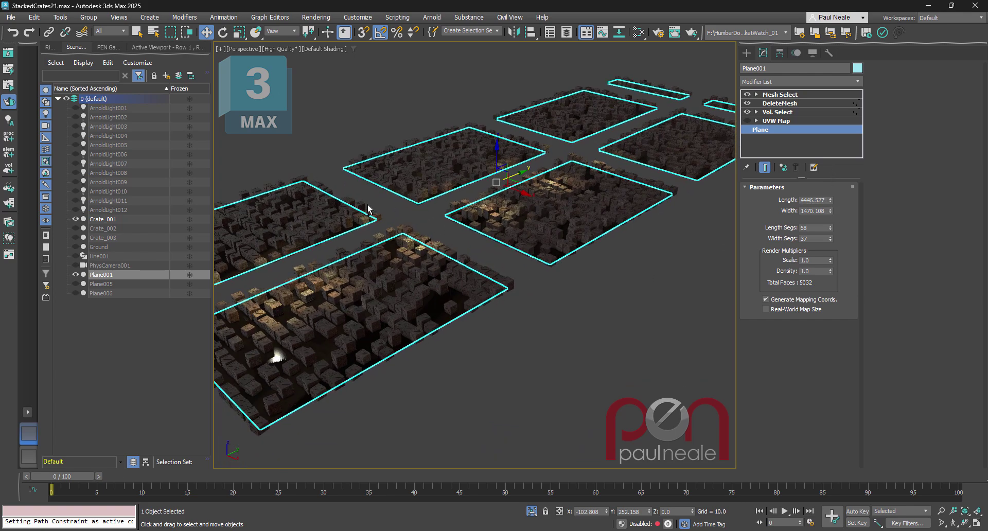
key(ctrl+z)
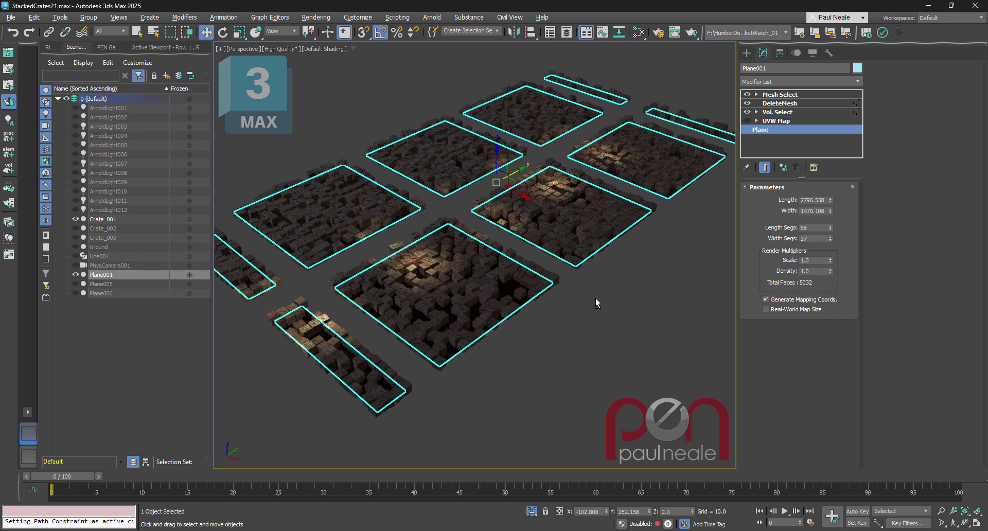
Enable the planar UVW Map on Plane001 and exit isolation to view the crate patches within the full scene
click(771, 122)
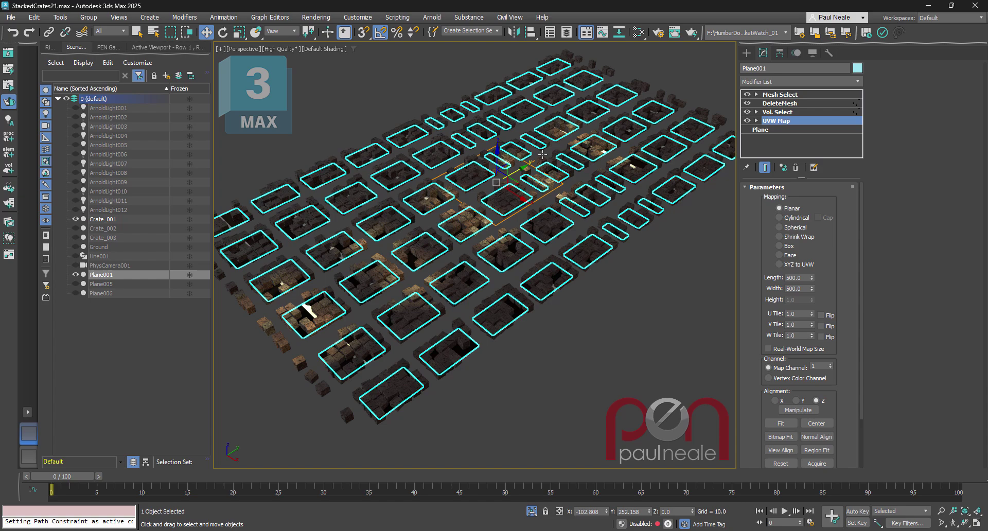
alt+middle_drag(504, 164, 550, 168)
scroll(572, 230, up, 5)
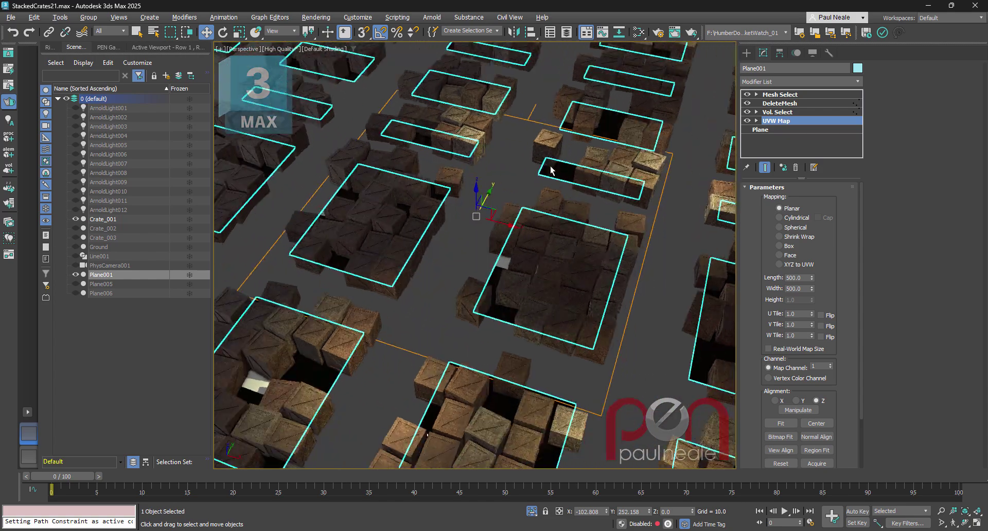
scroll(608, 339, down, 6)
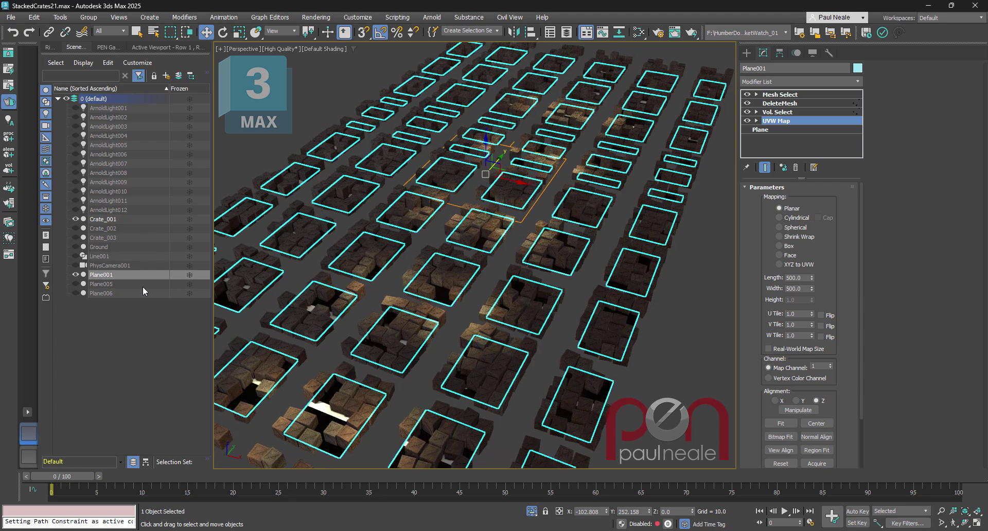
alt+middle_drag(526, 318, 530, 313)
scroll(530, 314, down, 2)
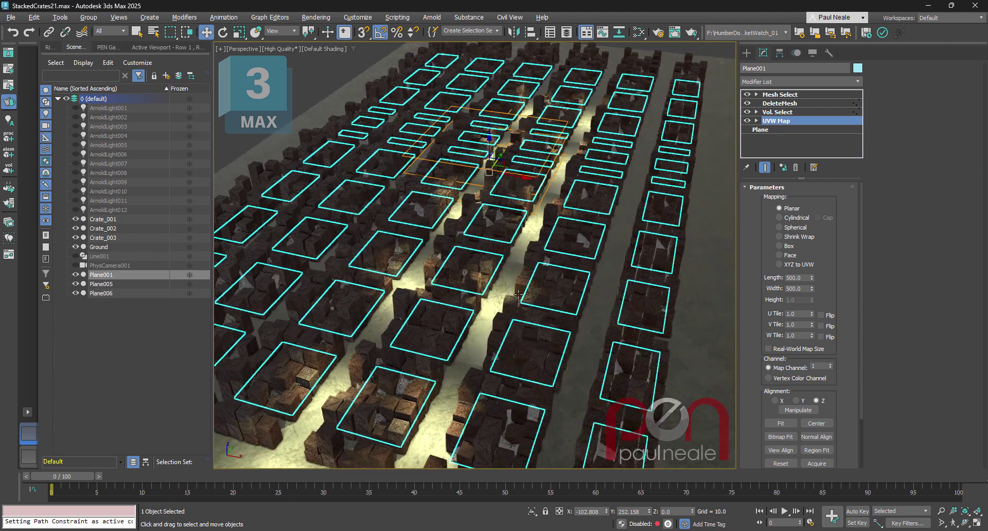
Isolate Plane001 and compare its patch pattern with UVW Map off and on, leaving the modifier enabled
key(alt+q)
scroll(513, 303, down, 2)
scroll(394, 304, up, 4)
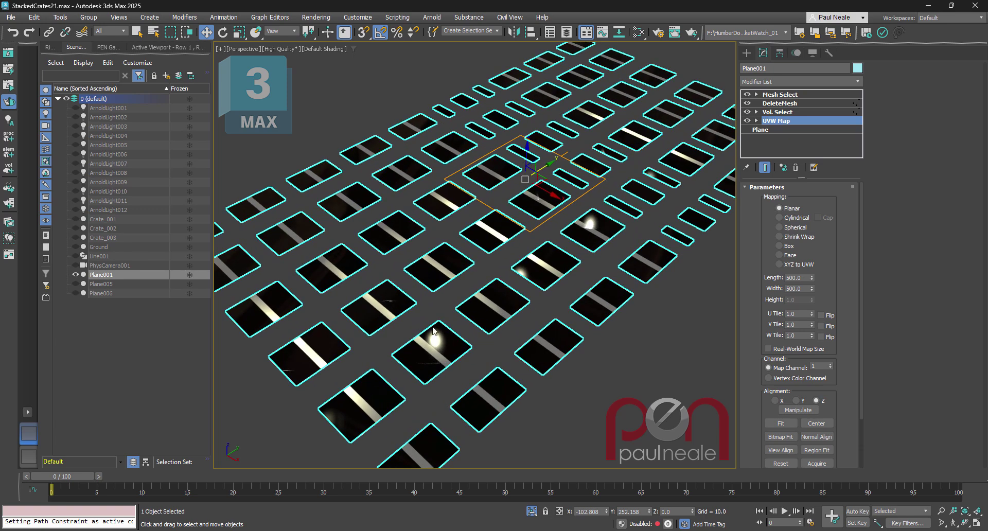
alt+middle_drag(535, 283, 525, 285)
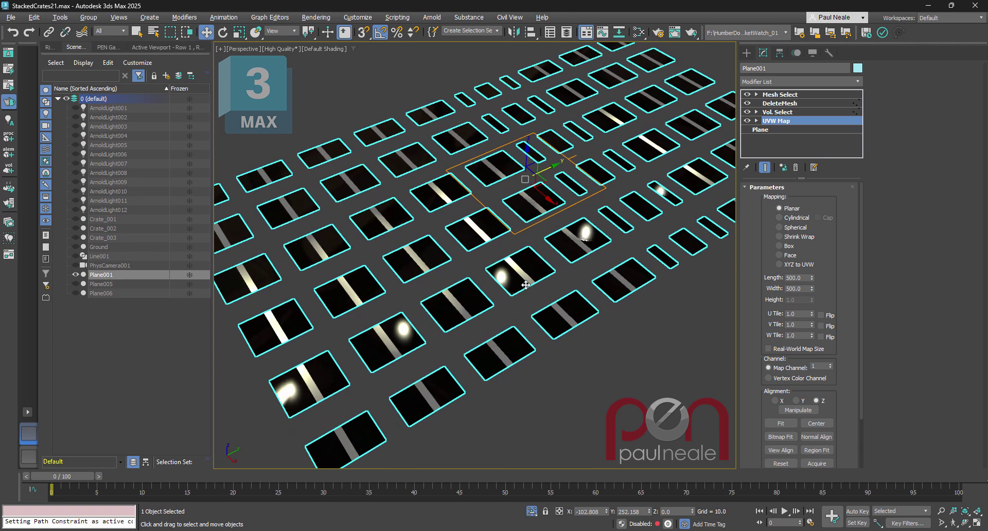
click(747, 120)
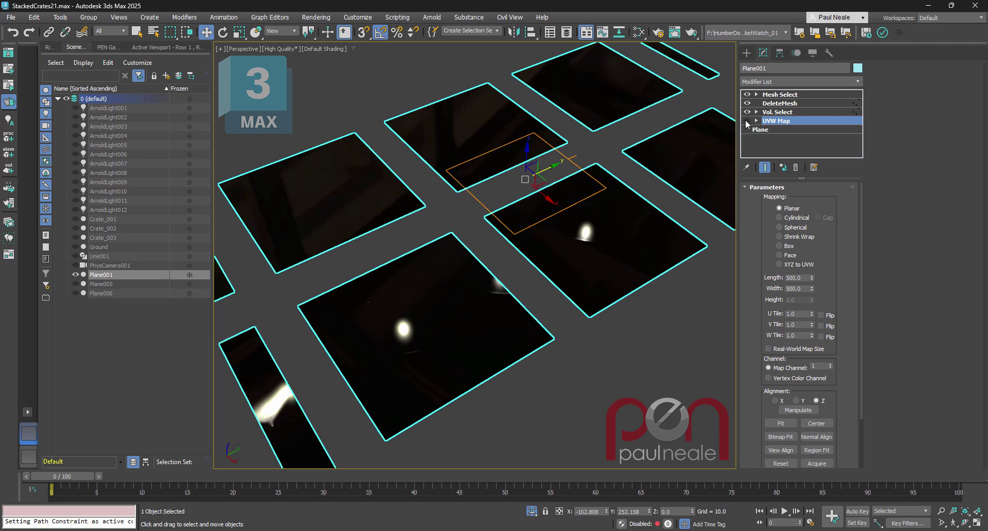
click(747, 121)
Try a Length of about 3132 on Plane001 with UVW Map enabled and undo the change
click(773, 130)
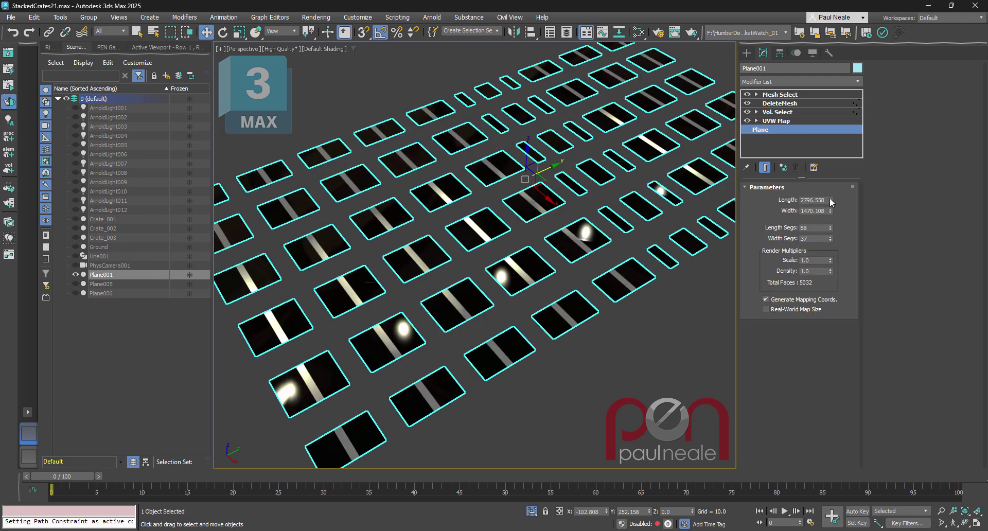
mouse_move(830, 200)
mouse_down()
mouse_move(829, 192)
mouse_move(824, 201)
mouse_up()
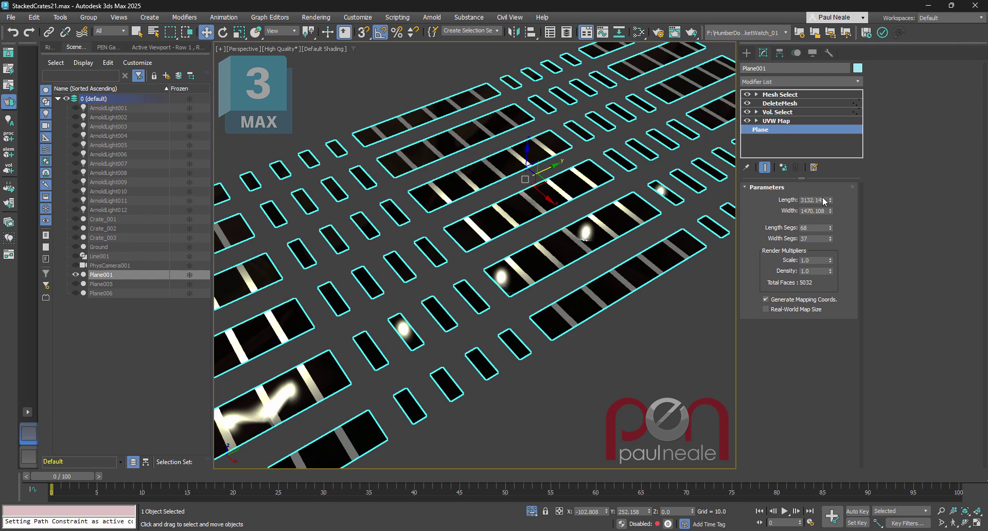
middle_drag(602, 292, 584, 288)
key(ctrl+z)
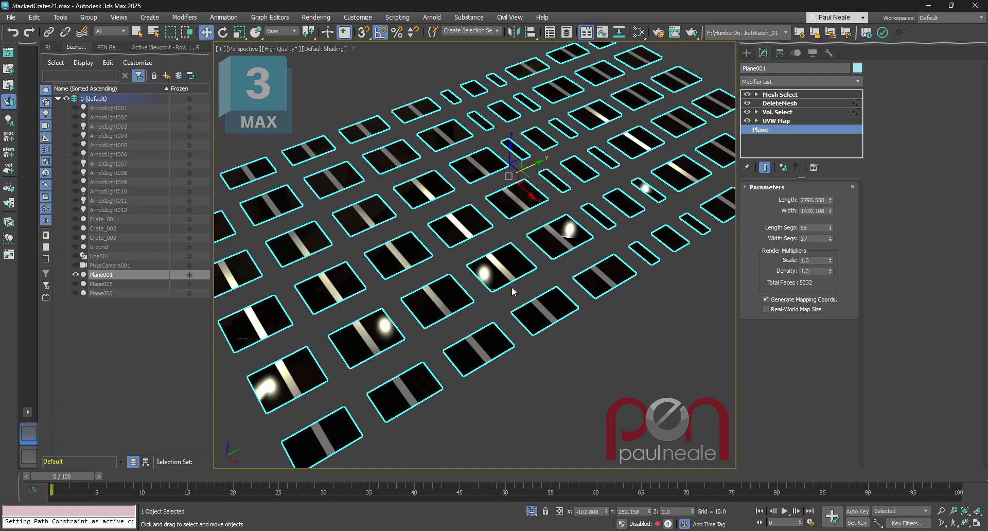
Display edged faces in the perspective viewport to inspect the segments of Plane001's patches
alt+middle_drag(515, 295, 496, 328)
key(F4)
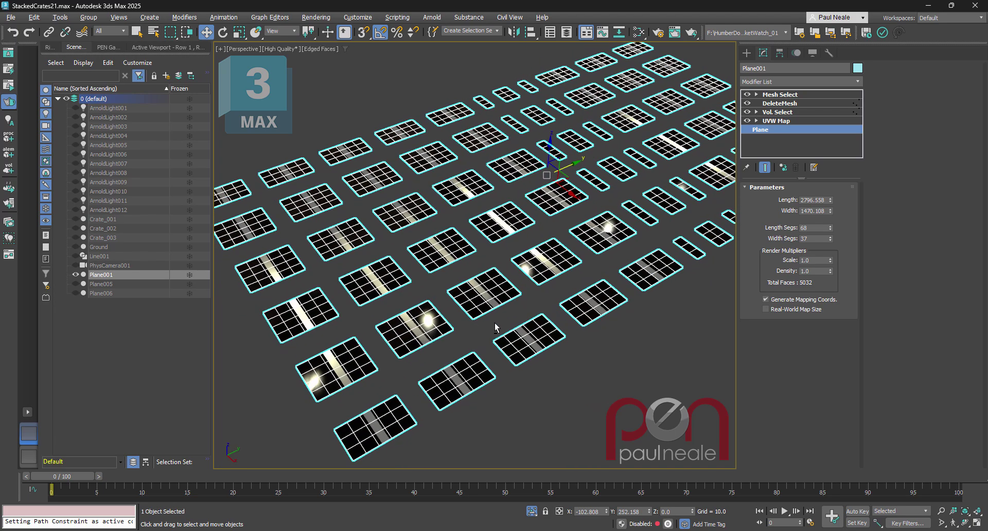
Try Face as the stack selection level of Plane001's Vol. Select modifier and return it to Vertex
scroll(495, 328, up, 5)
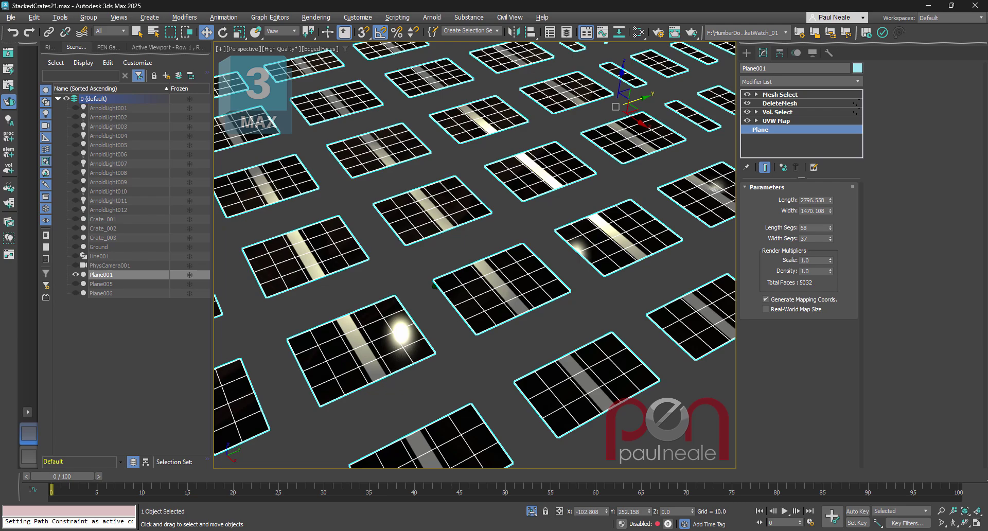
scroll(430, 332, down, 5)
alt+middle_drag(421, 335, 453, 323)
scroll(453, 323, up, 5)
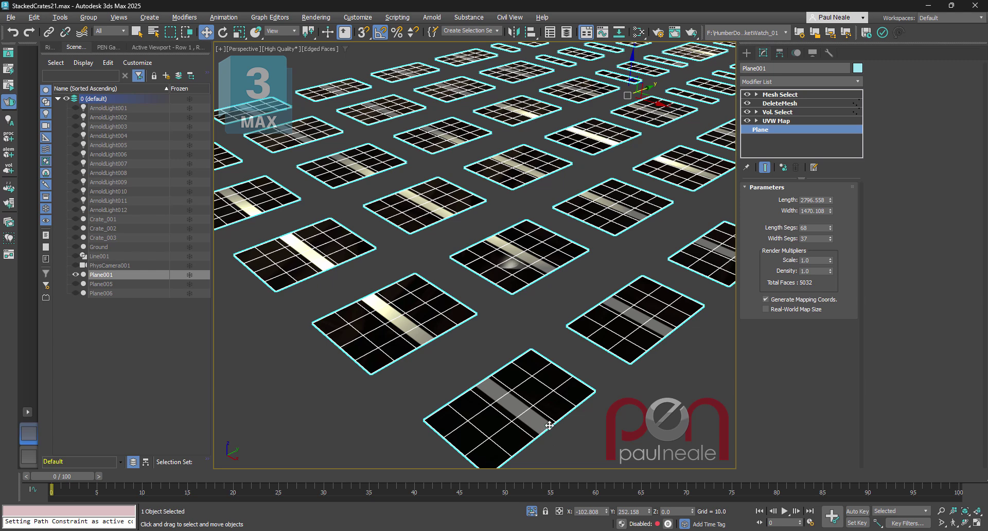
click(783, 112)
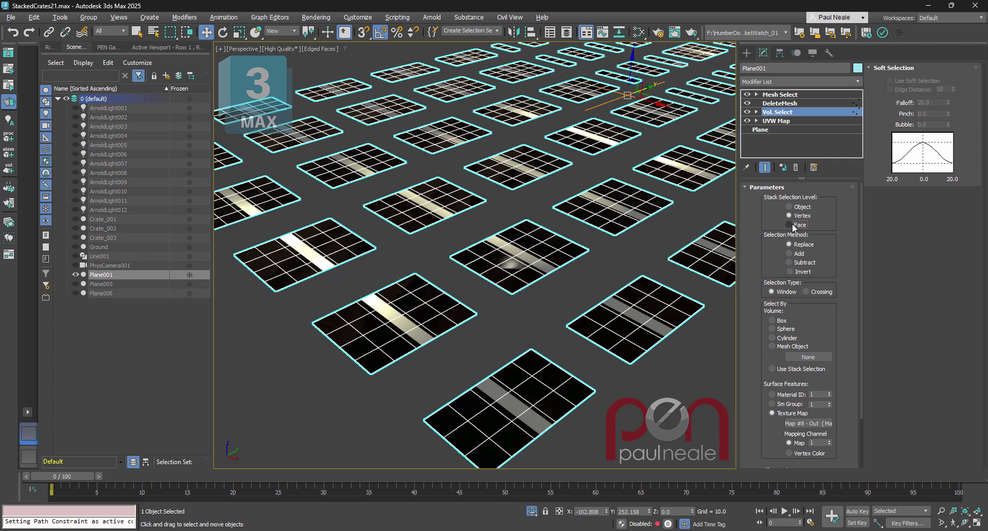
click(791, 225)
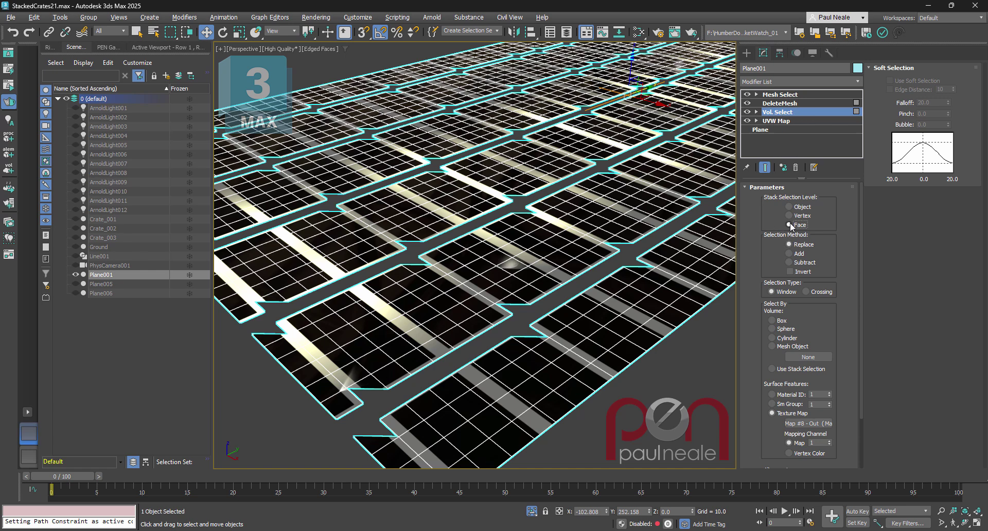
click(789, 217)
Try a Length of about 2377 on Plane001's base plane with its patches in view, and undo the change
alt+middle_drag(508, 314, 511, 325)
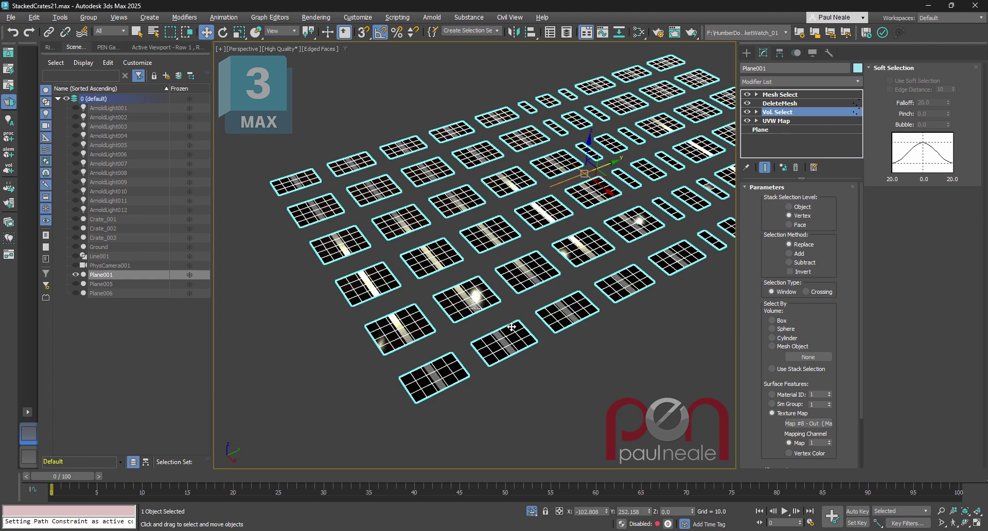
mouse_move(550, 294)
middle_down()
mouse_move(471, 326)
mouse_move(533, 292)
middle_up()
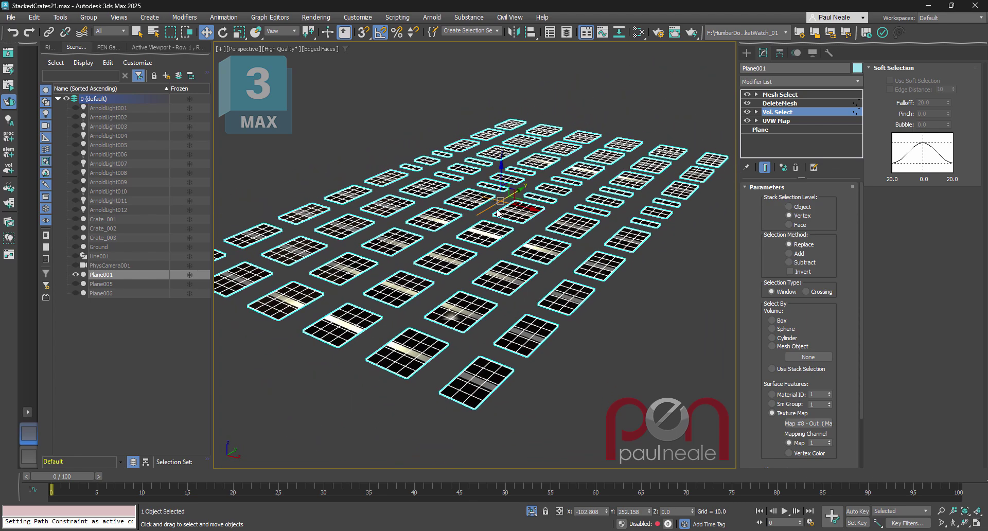
alt+middle_drag(497, 212, 502, 234)
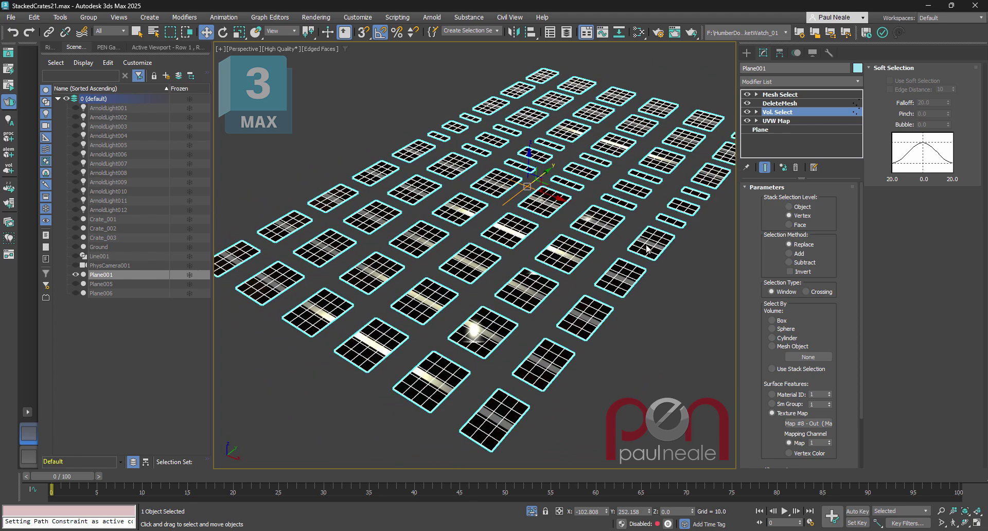
click(779, 132)
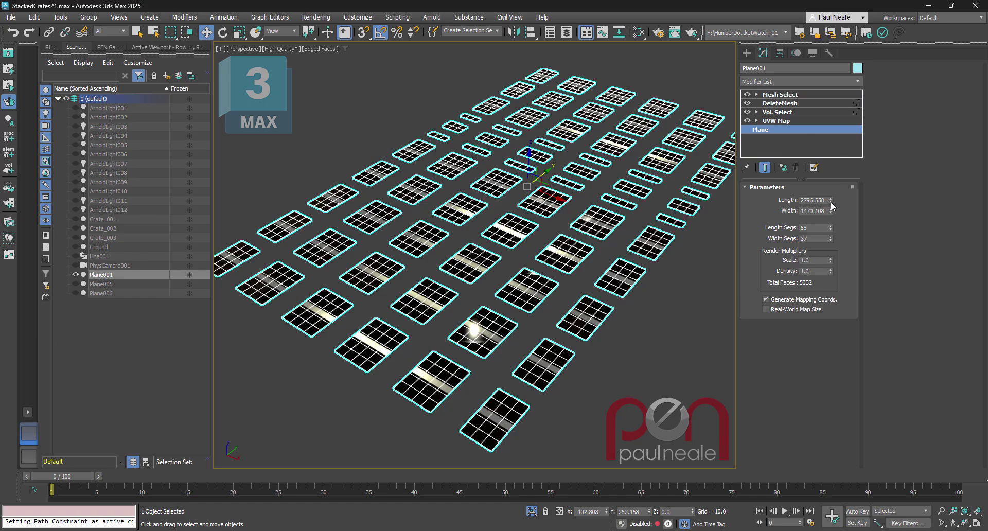
mouse_move(831, 200)
mouse_down()
mouse_move(828, 222)
mouse_move(829, 196)
mouse_move(826, 212)
mouse_up()
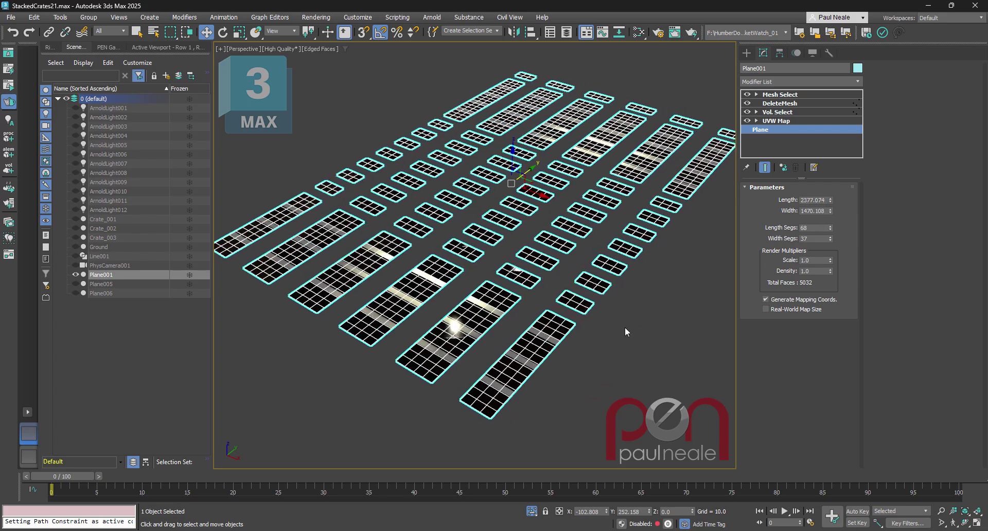
drag(625, 326, 627, 307)
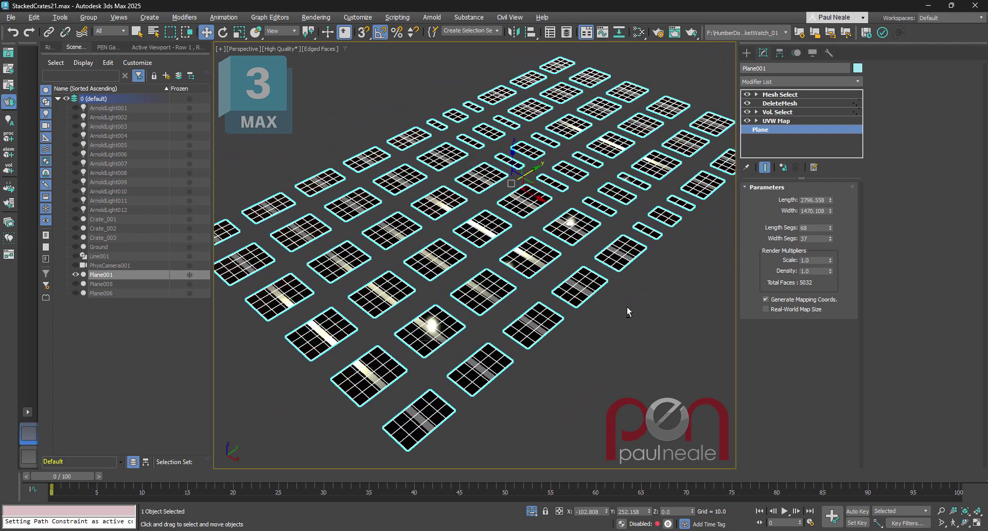
Open the Slate Material Editor beside the viewport and select the UVW Transform map feeding the Weave map
key(m)
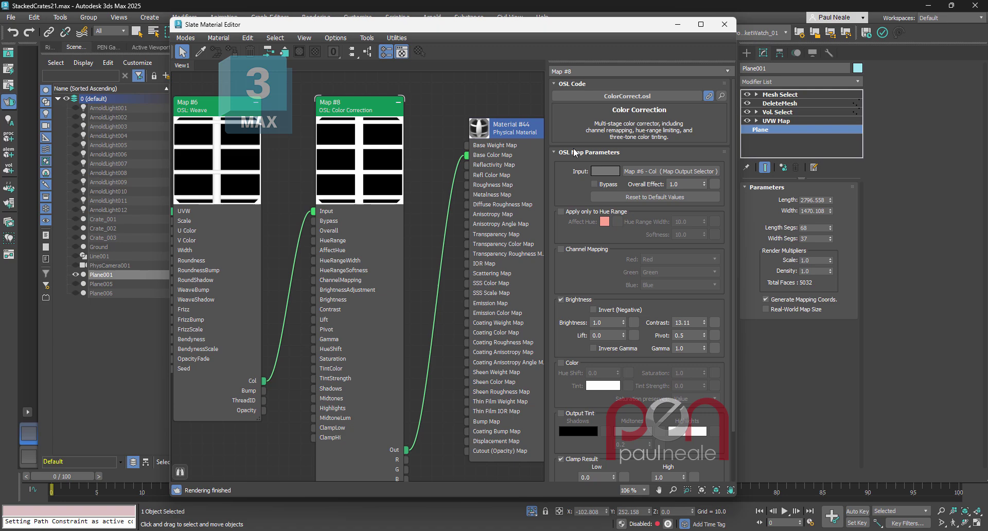
drag(550, 30, 804, 44)
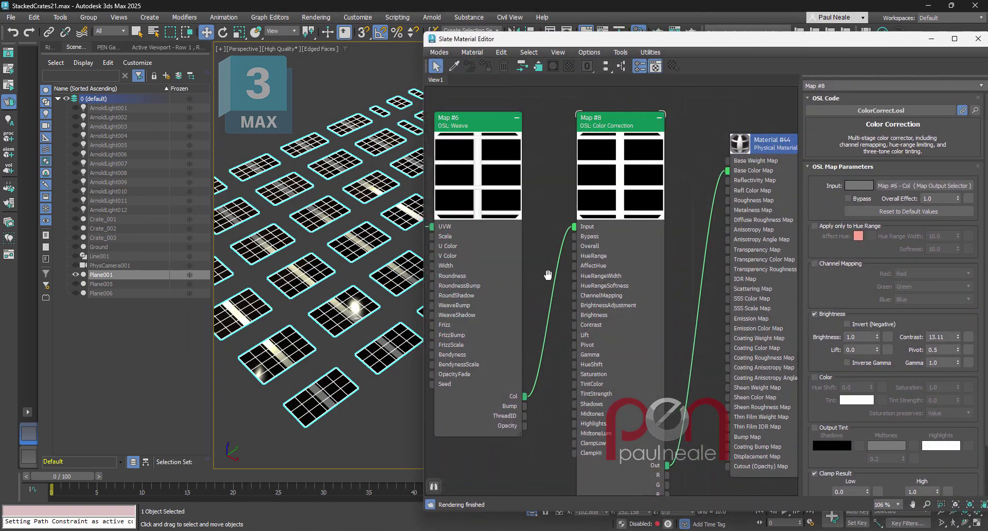
middle_drag(496, 249, 683, 270)
click(543, 126)
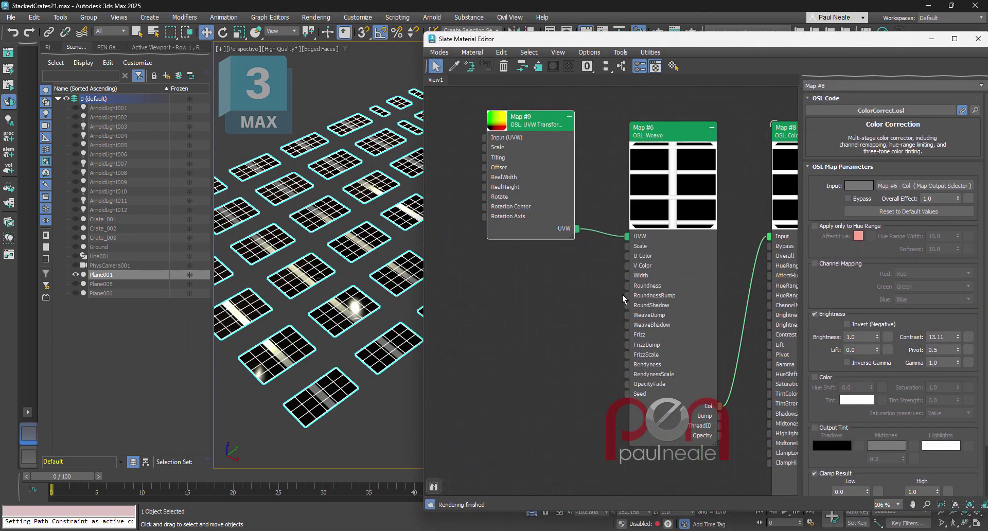
Unhide Crate_001 over the plane patches and turn off edged faces in the perspective viewport
click(77, 218)
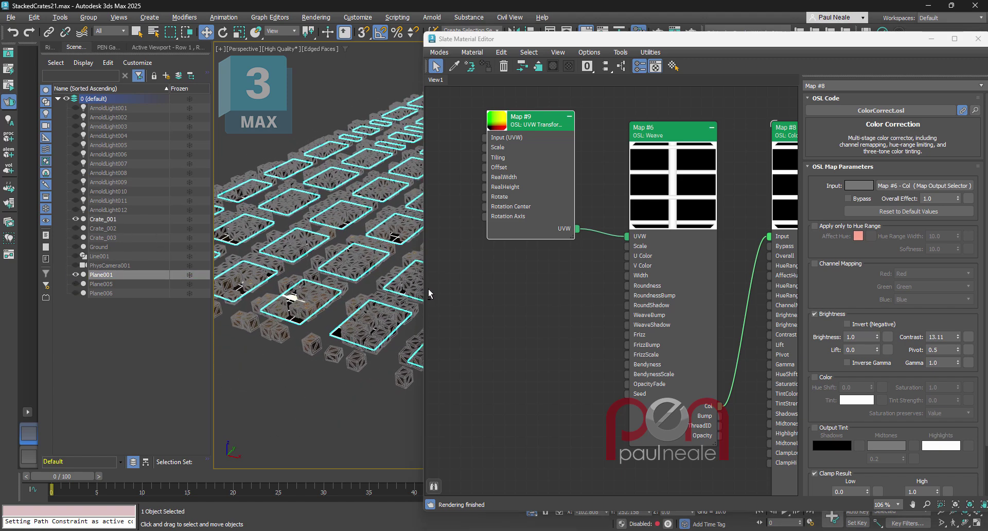
scroll(412, 288, up, 2)
key(F4)
scroll(412, 289, up, 4)
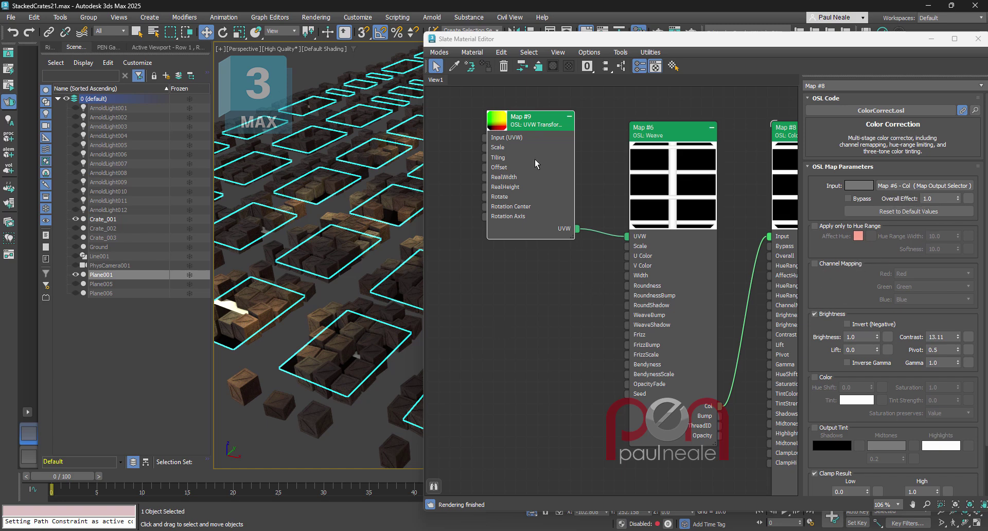
Try a higher first Tiling value on the UVW Transform map and undo the change
double_click(543, 127)
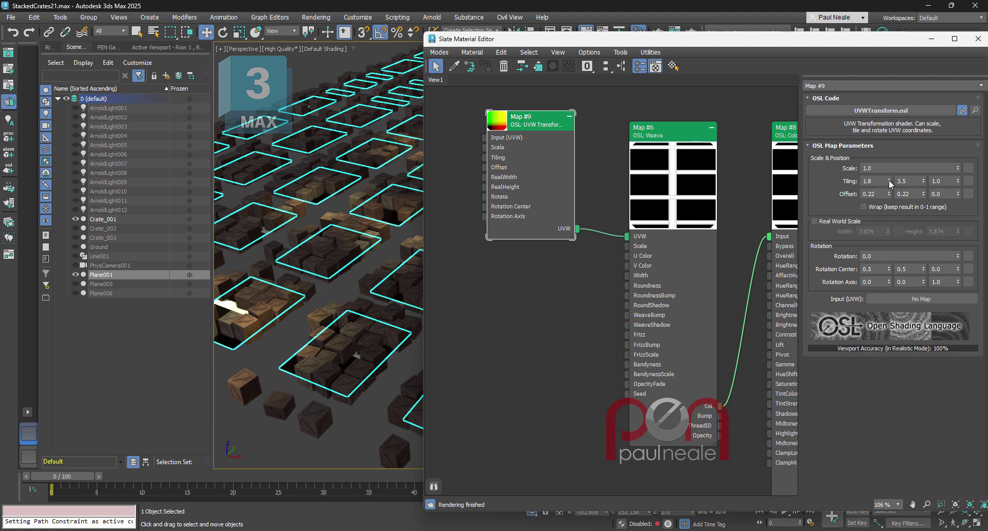
mouse_move(891, 185)
mouse_down()
mouse_move(893, 162)
mouse_move(885, 184)
mouse_up()
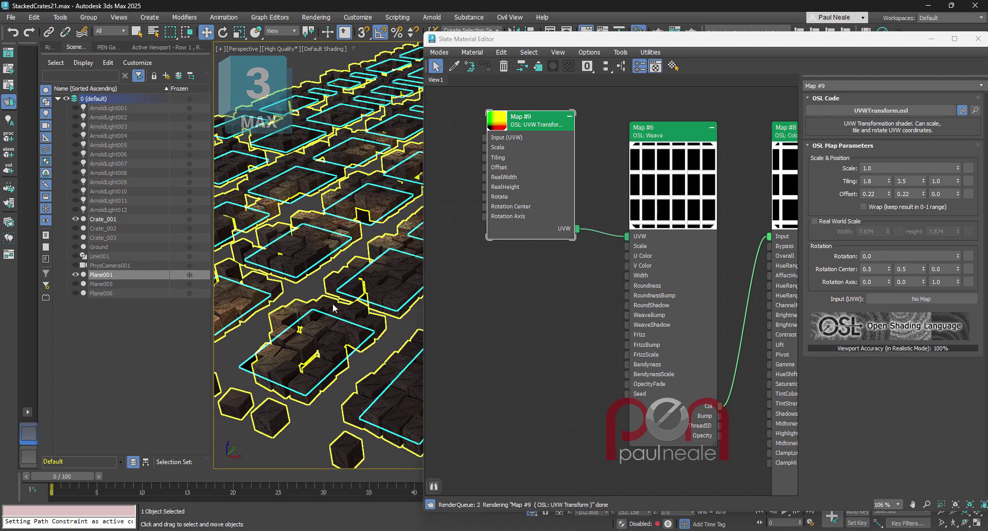
alt+middle_drag(340, 320, 364, 333)
Try a Width of 0.0 on the Weave map and undo the change
middle_drag(735, 261, 678, 243)
click(669, 138)
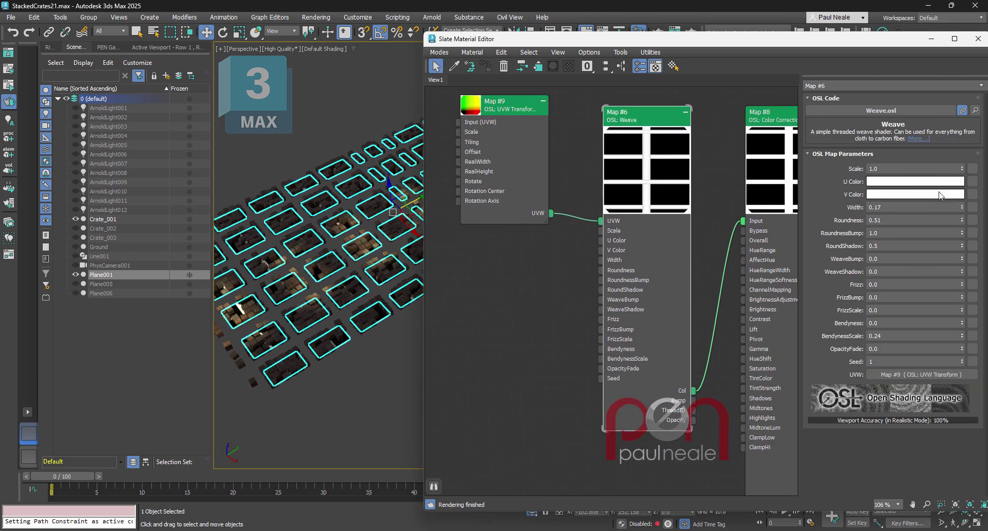
mouse_move(965, 205)
mouse_down()
mouse_move(962, 215)
mouse_move(963, 207)
mouse_up()
right_click(964, 207)
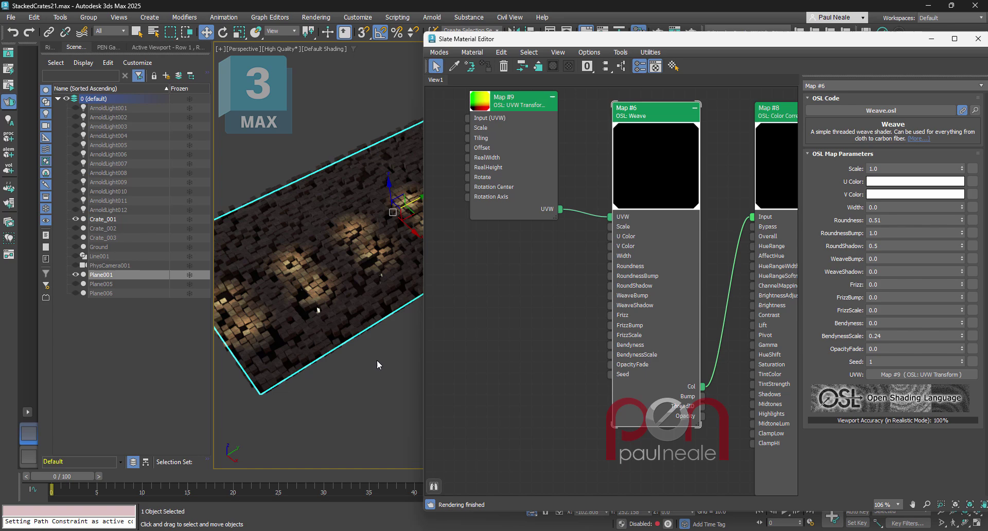
key(ctrl+z)
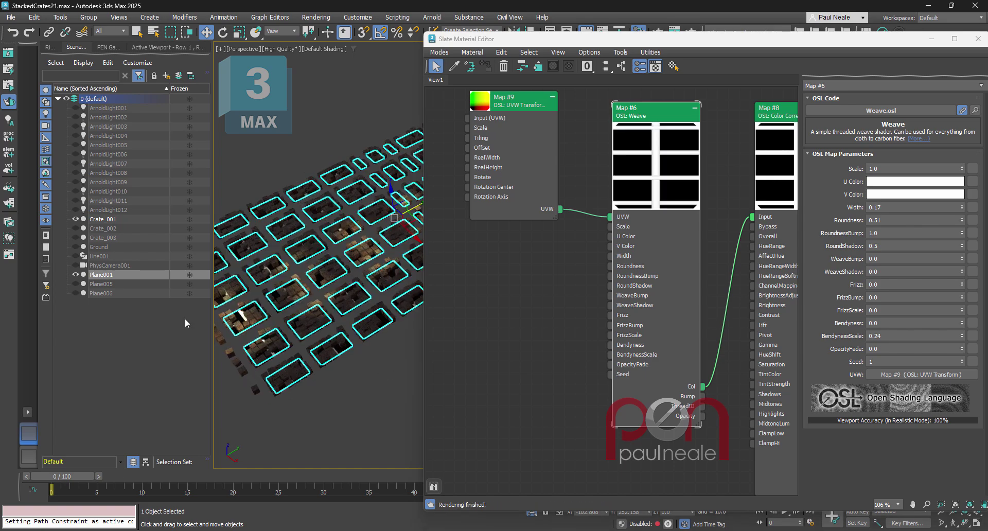
Close the material editor and exit isolation to view all crate stacks on the ground
alt+middle_drag(351, 304, 370, 293)
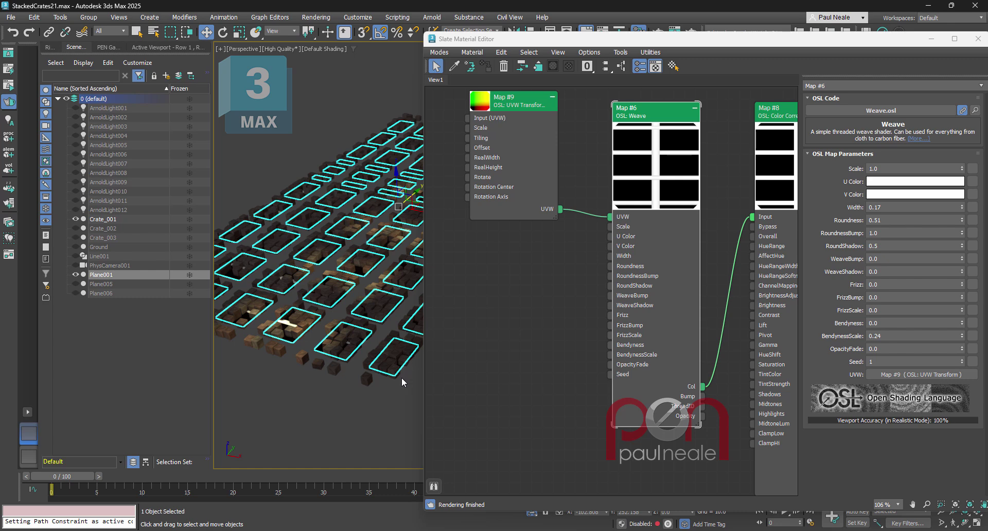
click(533, 330)
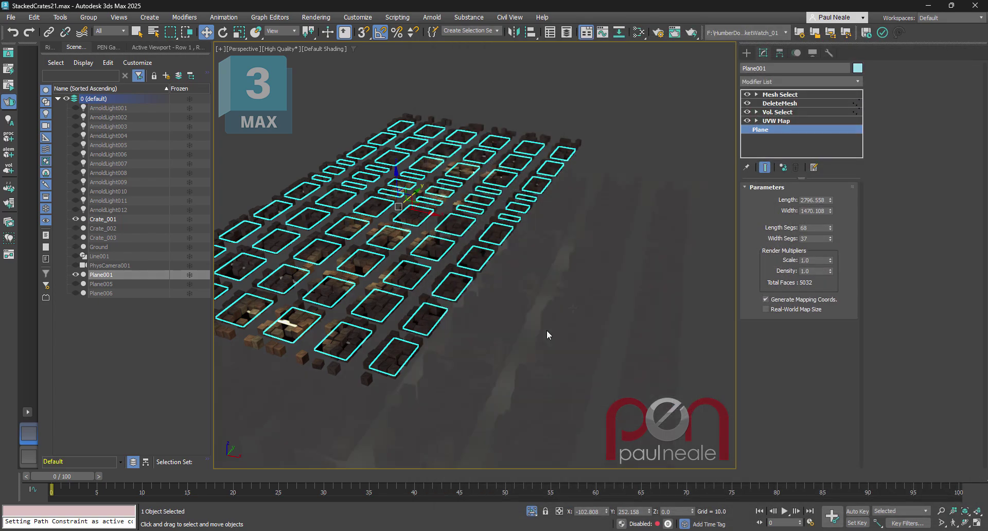
scroll(562, 303, up, 5)
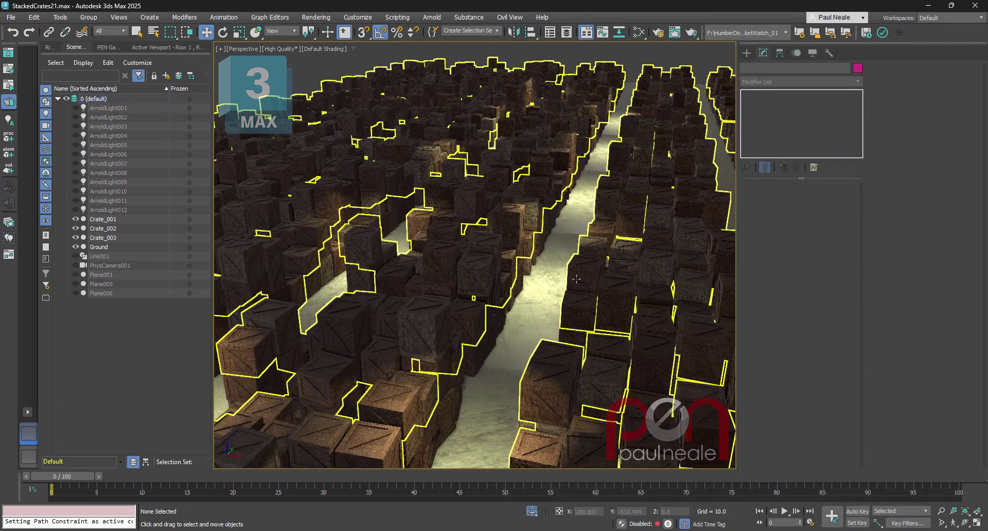
scroll(541, 297, down, 4)
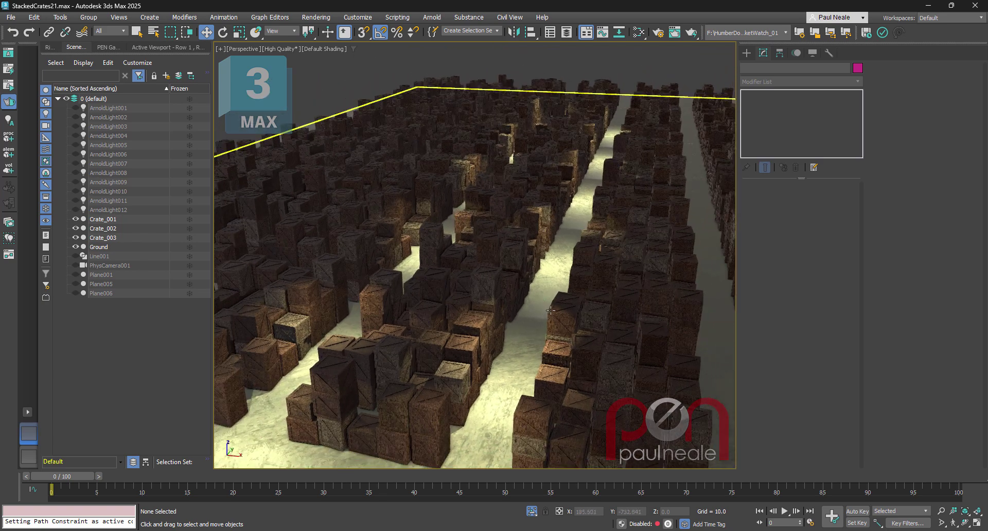
Select Plane001 and increase the Length of its base plane to about 12983
click(125, 275)
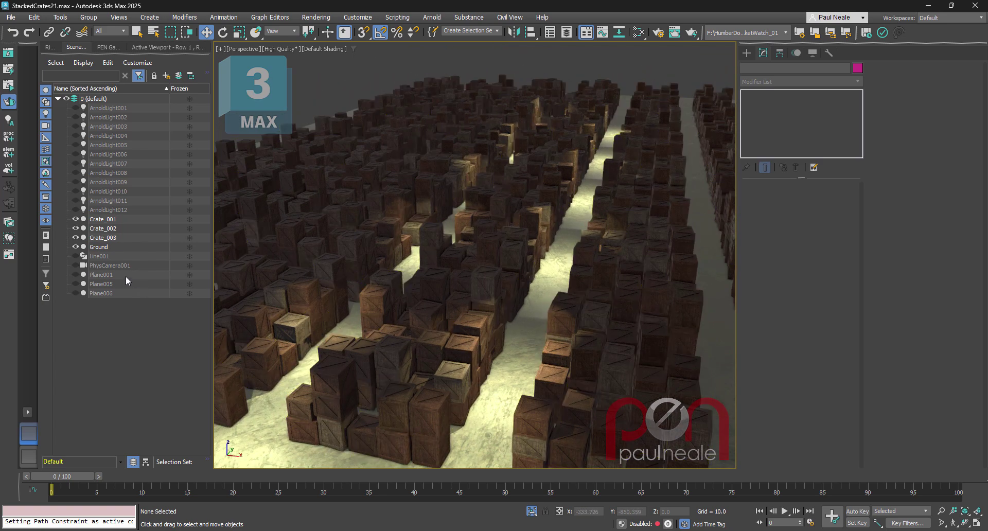
click(778, 130)
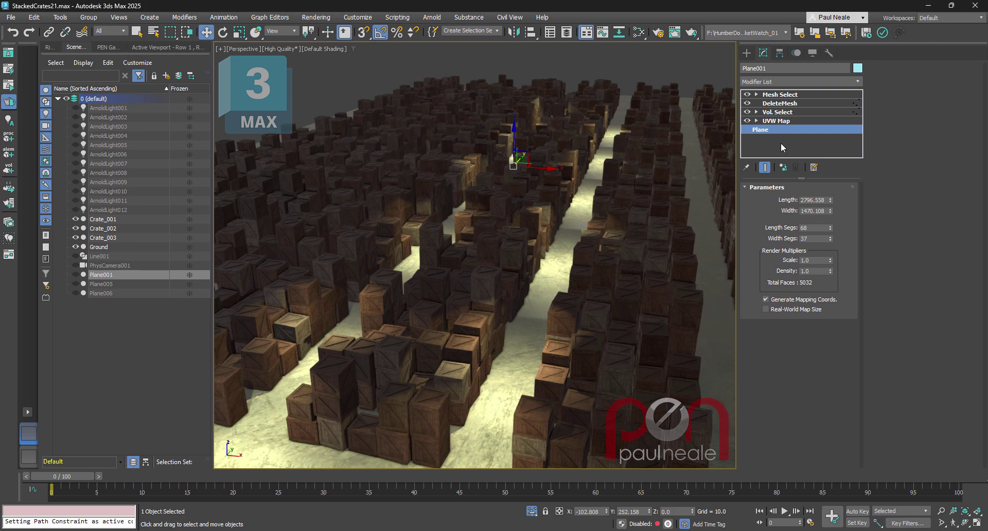
mouse_move(832, 228)
mouse_down()
mouse_move(832, 250)
mouse_move(832, 238)
mouse_up()
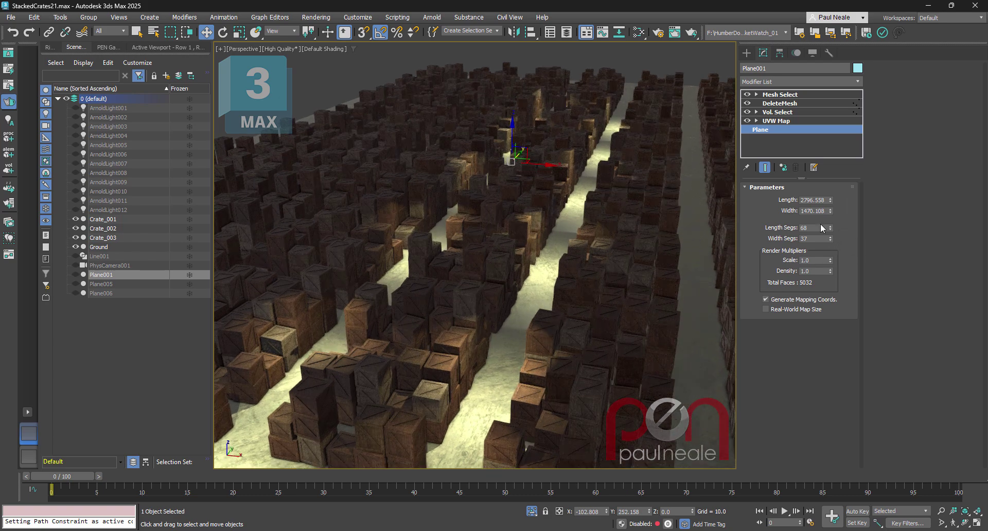
scroll(574, 305, down, 5)
alt+middle_drag(574, 307, 535, 344)
scroll(535, 343, down, 2)
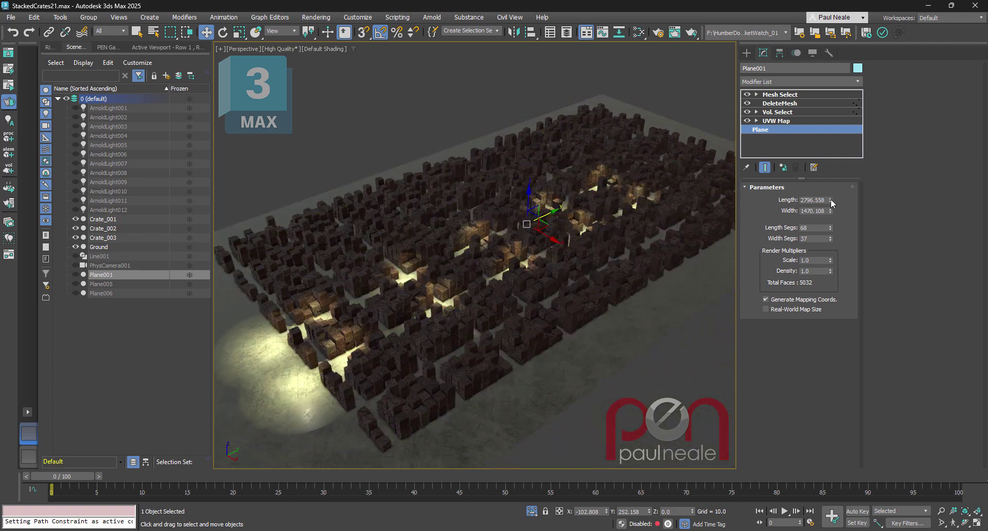
drag(830, 199, 832, 178)
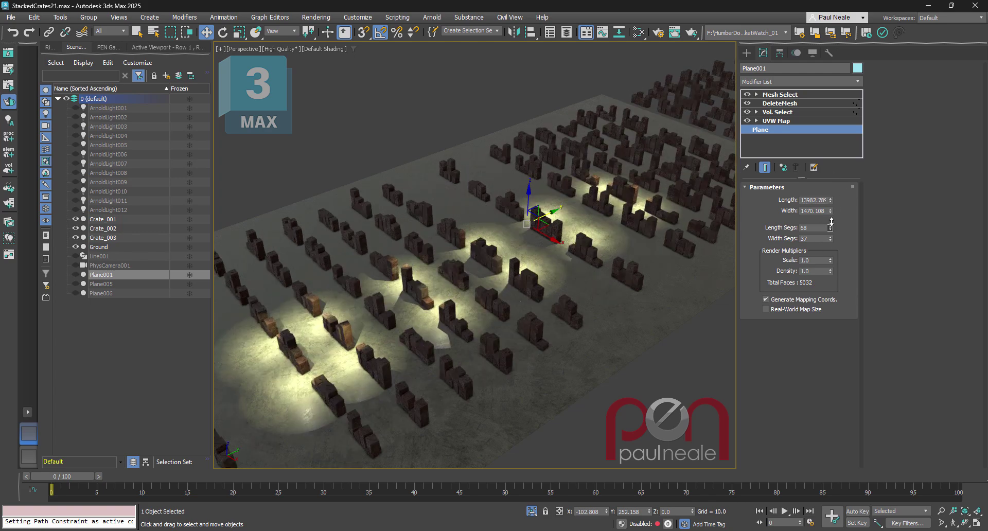
Raise Plane001's Length Segs to 318 and view the extended crate field from low among the stacks
drag(832, 221, 837, 239)
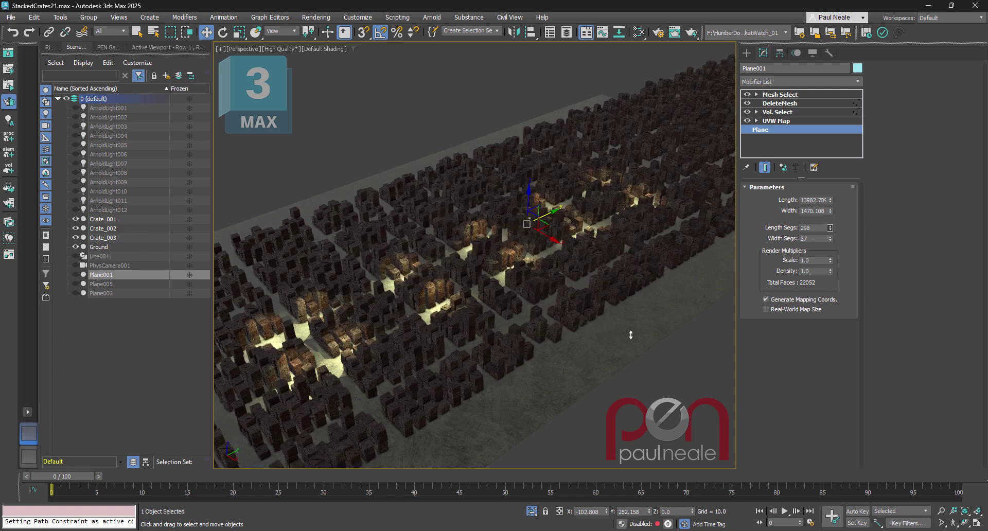
drag(632, 335, 669, 359)
alt+middle_drag(602, 356, 630, 224)
scroll(647, 328, down, 3)
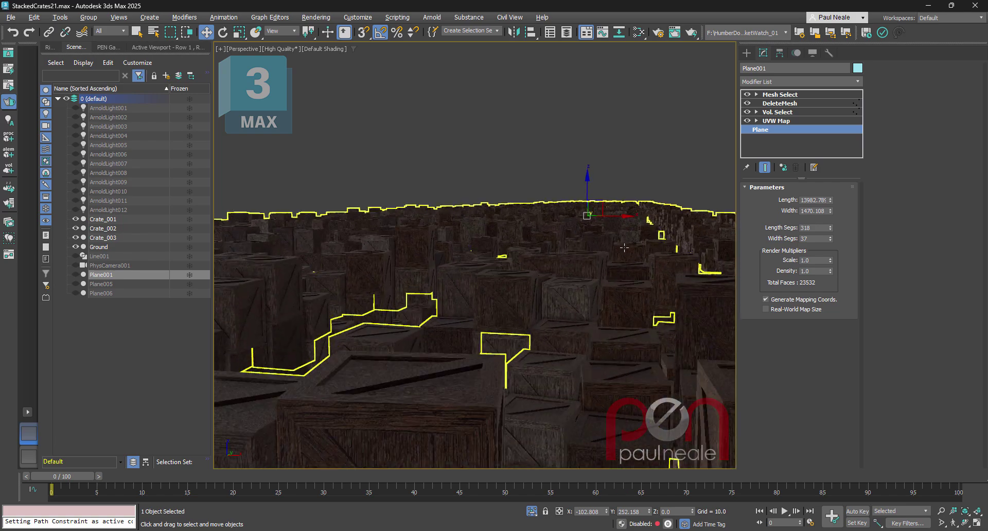